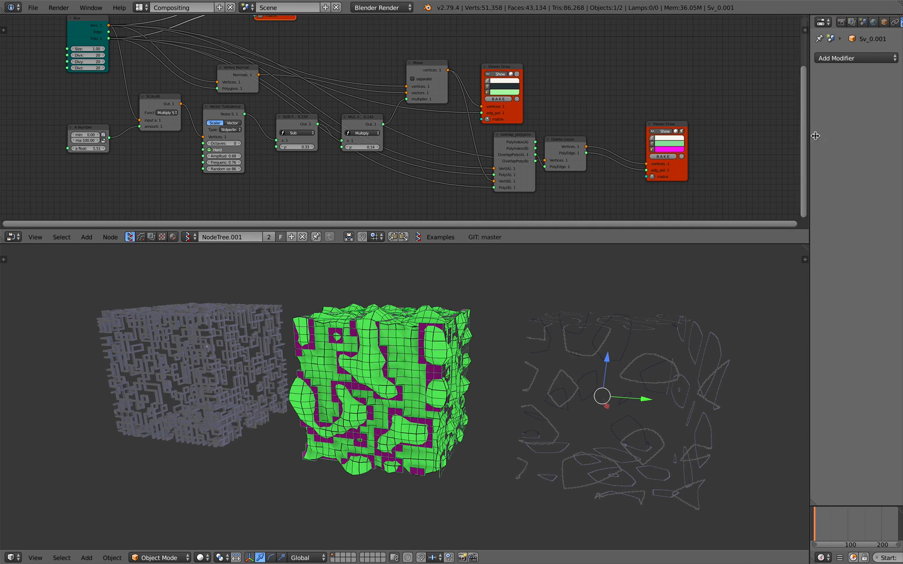
Enlarge the node editor area and select the baked maze-like cube mesh in the 3D view.
left_click_drag(487, 244, 487, 261)
middle_click_drag(454, 348, 462, 370)
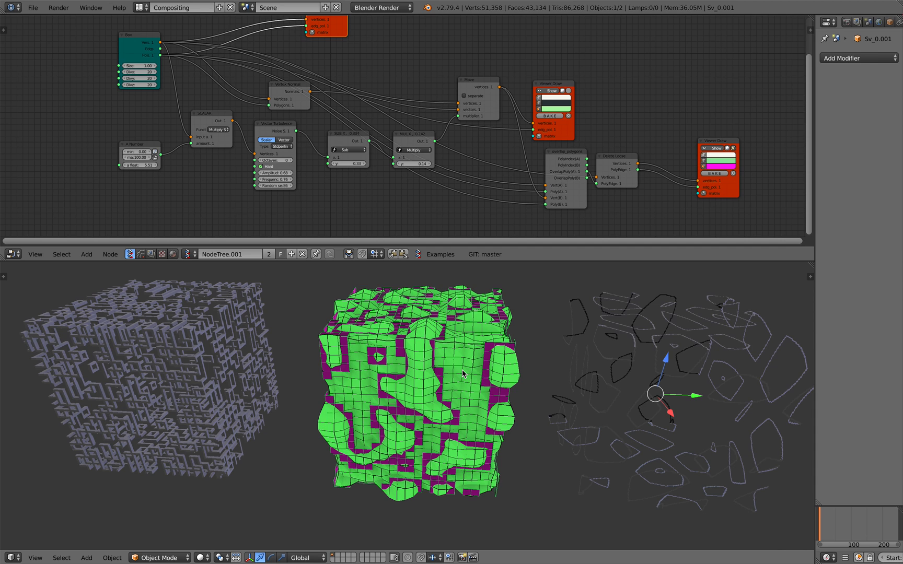
middle_click_drag(462, 369, 380, 352)
scroll(419, 364, "up", 2)
right_click(366, 342)
scroll(387, 349, "down", 2)
Spread the end of the node tree apart by moving the Delete Loose node up and away from overlap_polygons and lowering overlap_polygons.
middle_click_drag(279, 114, 289, 142)
scroll(289, 144, "up", 1)
scroll(289, 143, "up", 2)
middle_click_drag(432, 152, 343, 110)
scroll(422, 142, "up", 1)
scroll(428, 123, "up", 1)
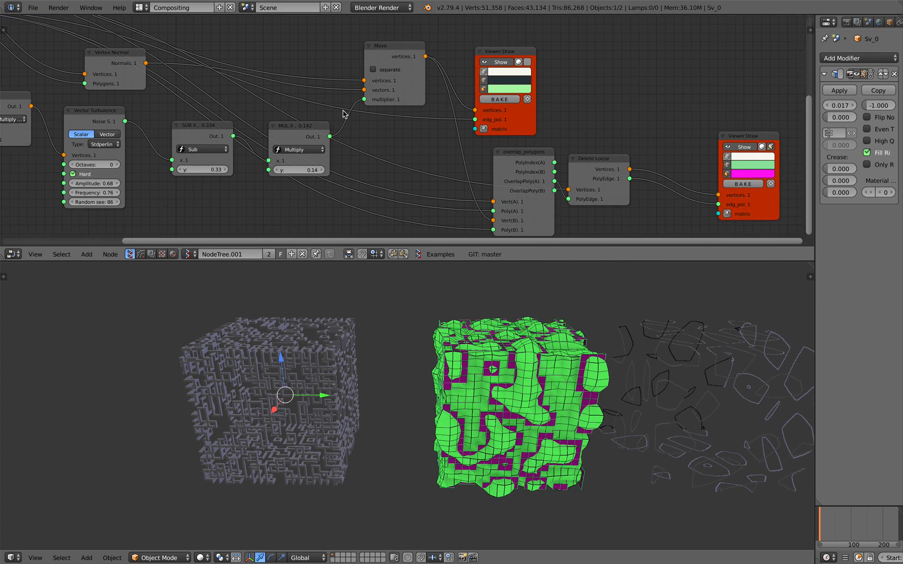
middle_click_drag(537, 161, 459, 126)
scroll(460, 126, "up", 2)
left_click_drag(519, 134, 573, 107)
left_click_drag(448, 116, 447, 140)
scroll(479, 220, "down", 1)
scroll(548, 360, "down", 3)
scroll(548, 360, "up", 2)
Compare the maze-like mesh, the node-generated cube and the outline mesh side by side from several angles.
middle_click_drag(505, 361, 426, 358, "shift")
scroll(486, 175, "down", 3)
middle_click_drag(486, 175, 606, 179)
middle_click_drag(468, 196, 514, 203)
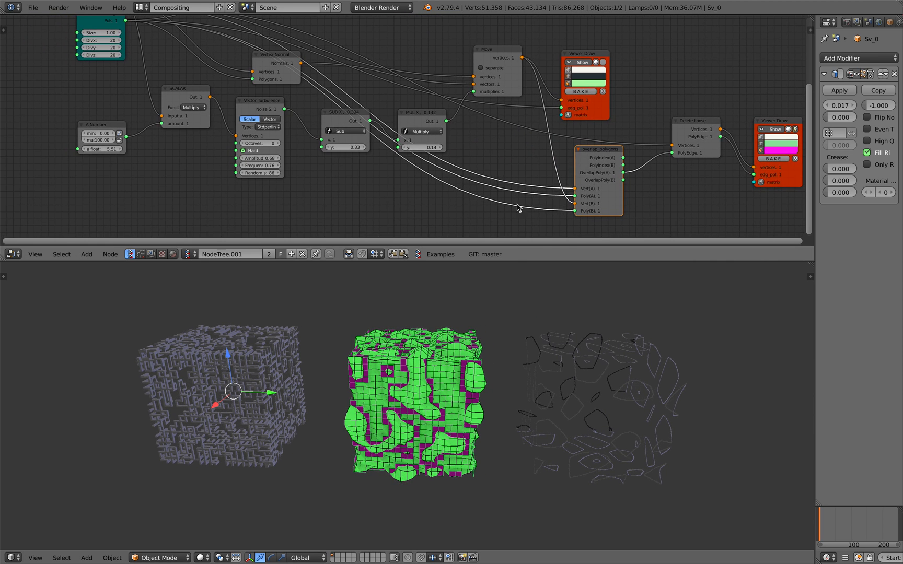
scroll(528, 363, "up", 2)
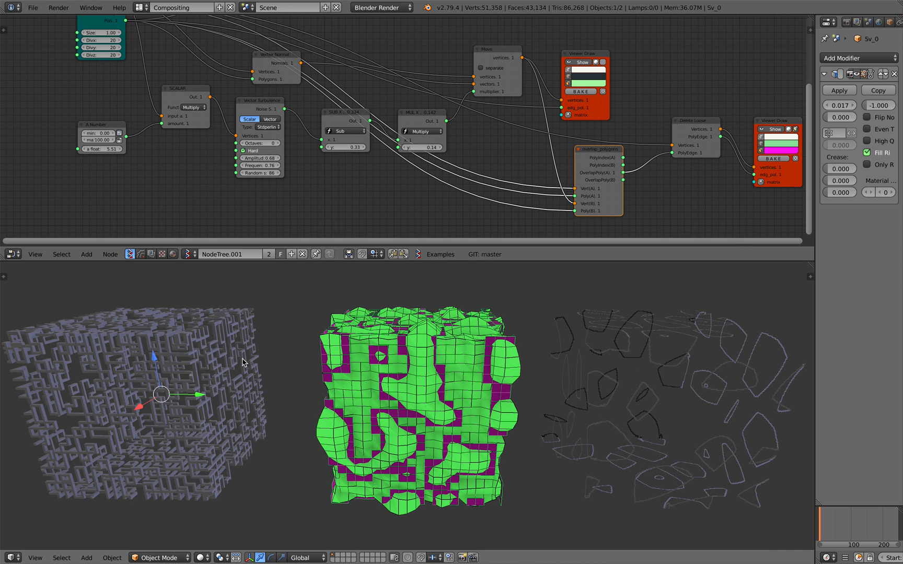
scroll(302, 367, "down", 1)
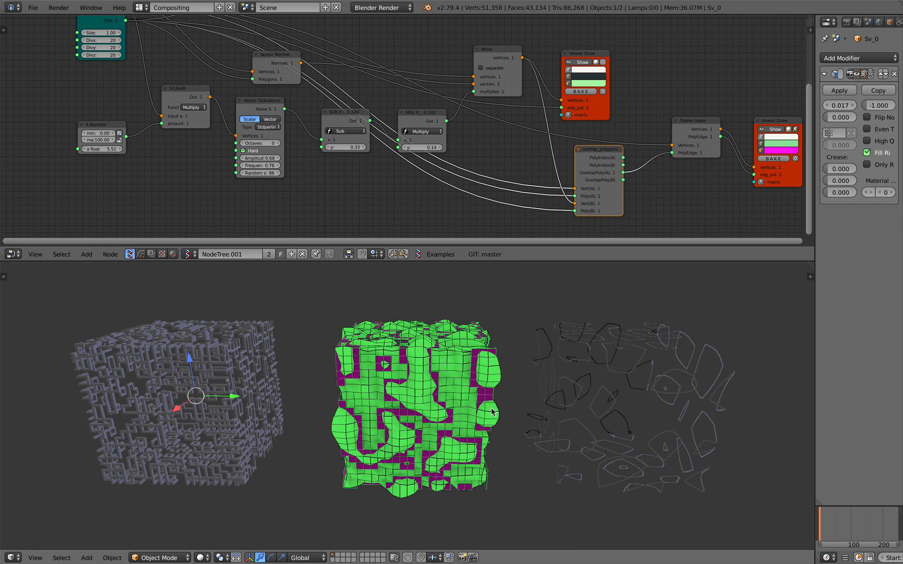
middle_click_drag(405, 375, 401, 377)
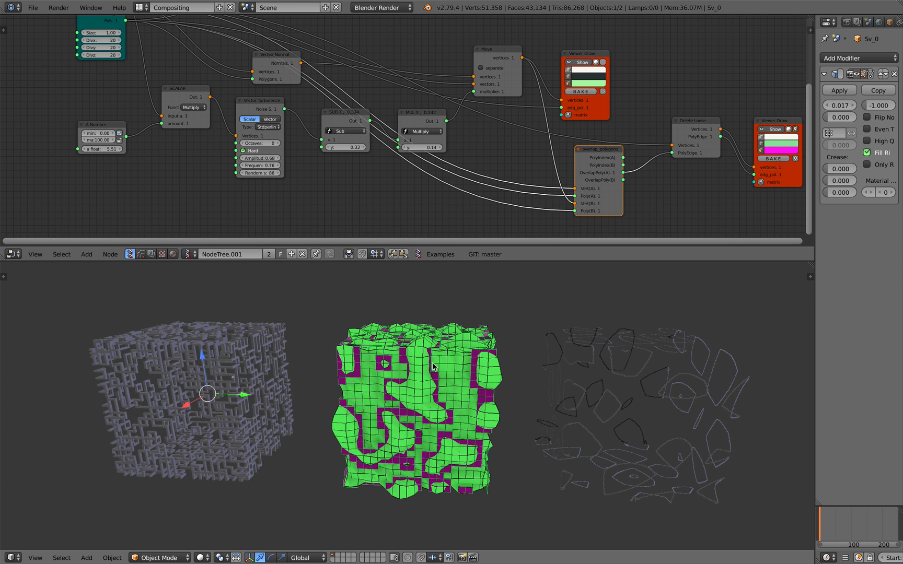
middle_click_drag(433, 367, 435, 365)
Inspect the maze-like mesh up close, including its interior, and return to an overview of all three cubes.
middle_click_drag(197, 380, 562, 364, "shift")
scroll(533, 377, "up", 3)
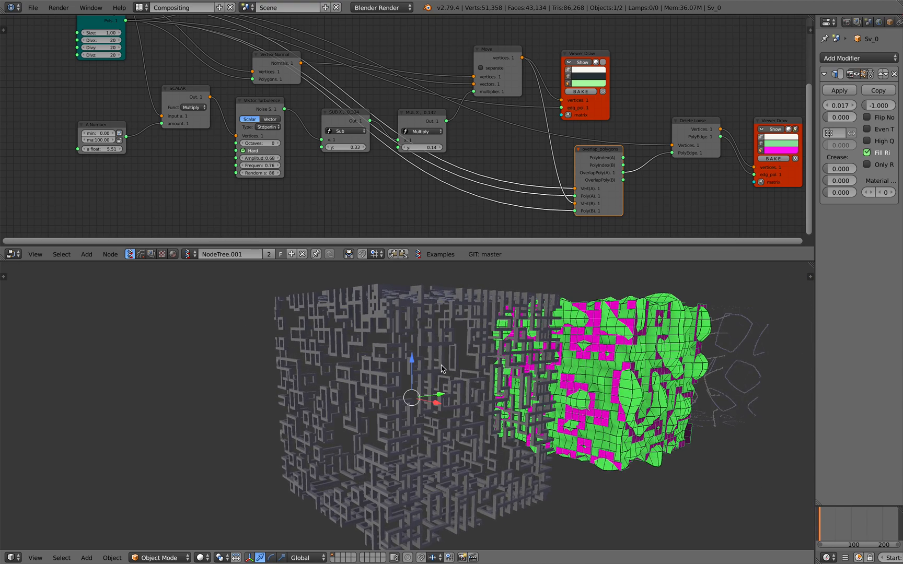
scroll(449, 375, "up", 6)
middle_click_drag(468, 393, 100, 405)
scroll(372, 388, "down", 5)
scroll(381, 388, "up", 4)
middle_click_drag(381, 388, 340, 378)
scroll(401, 396, "down", 5)
middle_click_drag(462, 406, 416, 400)
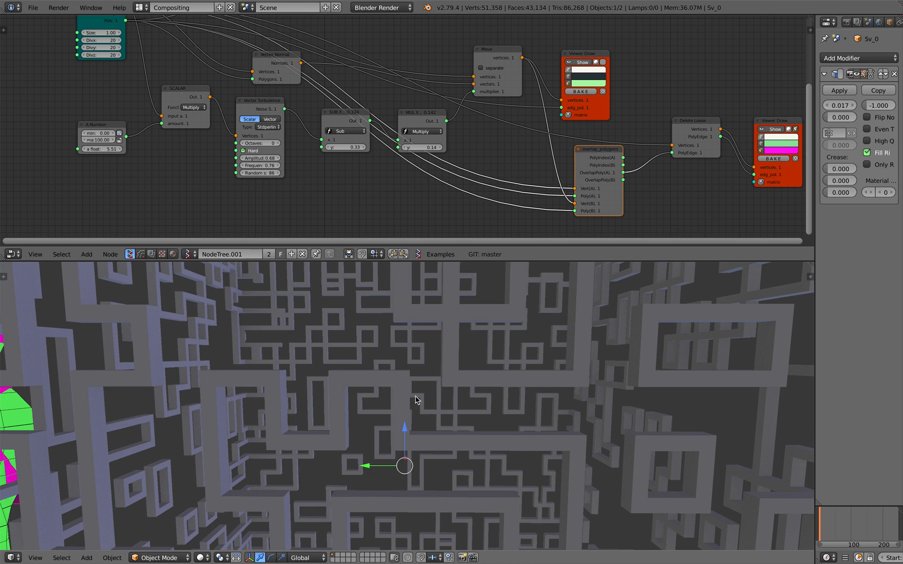
scroll(407, 388, "down", 8)
middle_click_drag(298, 378, 408, 391)
middle_click_drag(478, 402, 286, 366, "shift")
middle_click_drag(388, 369, 266, 373, "shift")
scroll(351, 377, "down", 1)
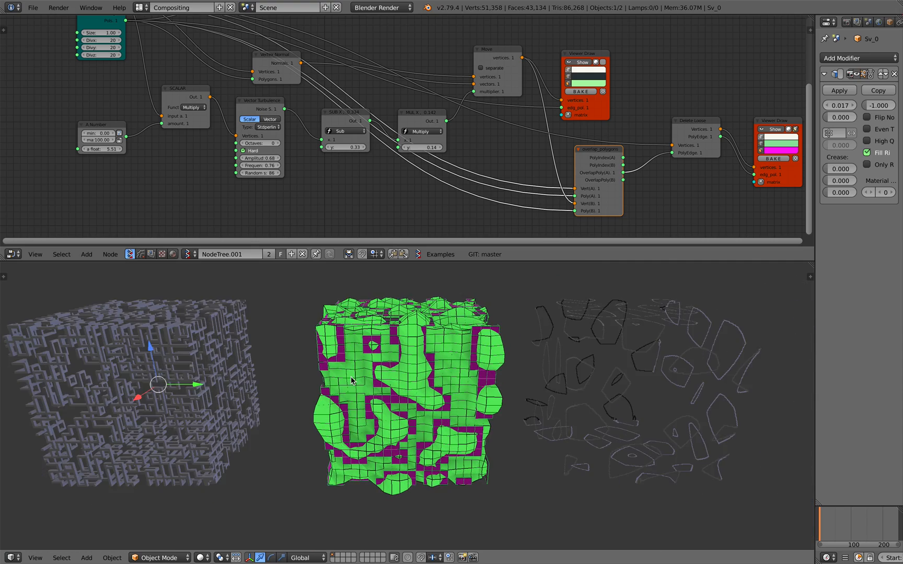
Delete the selected maze-like mesh from the scene.
middle_click_drag(352, 381, 345, 375)
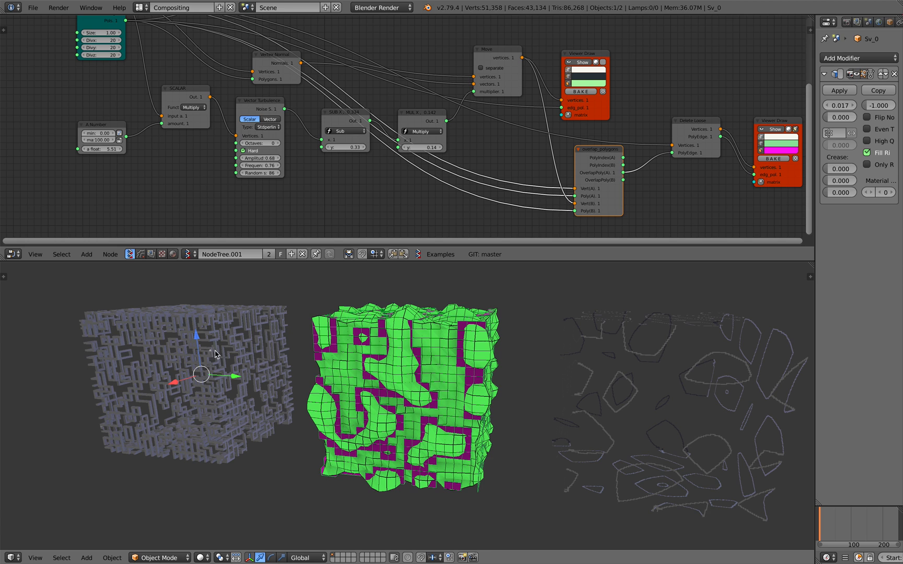
middle_click_drag(215, 350, 236, 395)
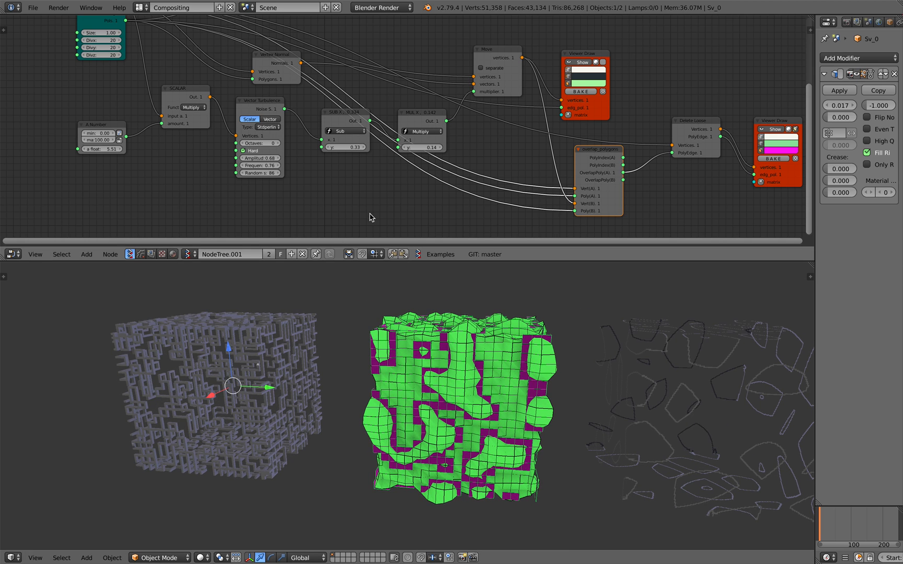
key("x")
left_click(348, 341)
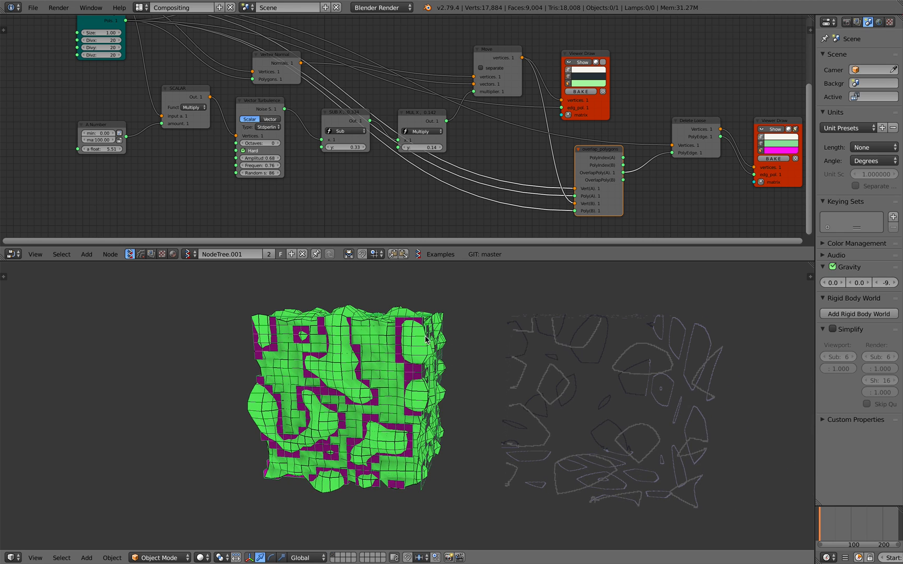
Select the remaining outline mesh, try a Solidify modifier with an adjusted thickness on it, and remove the modifier.
right_click(529, 332)
key("KP_Decimal")
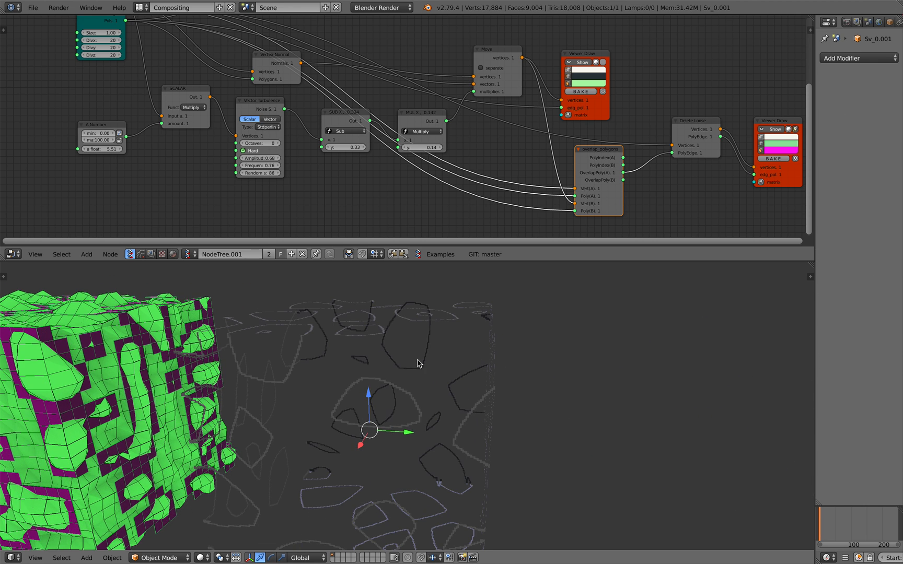
left_click(860, 58)
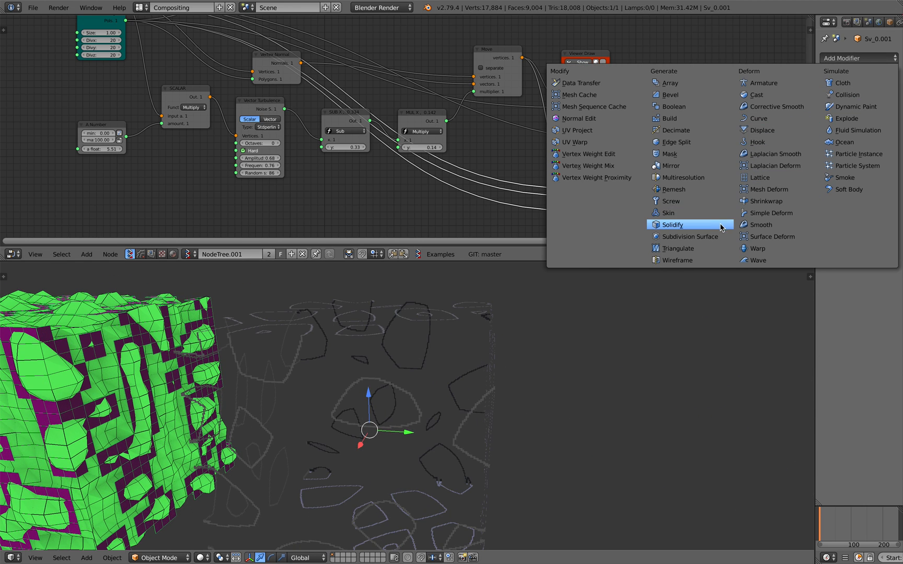
left_click(673, 224)
left_click_drag(840, 106, 854, 106)
middle_click_drag(438, 381, 570, 397)
left_click(894, 75)
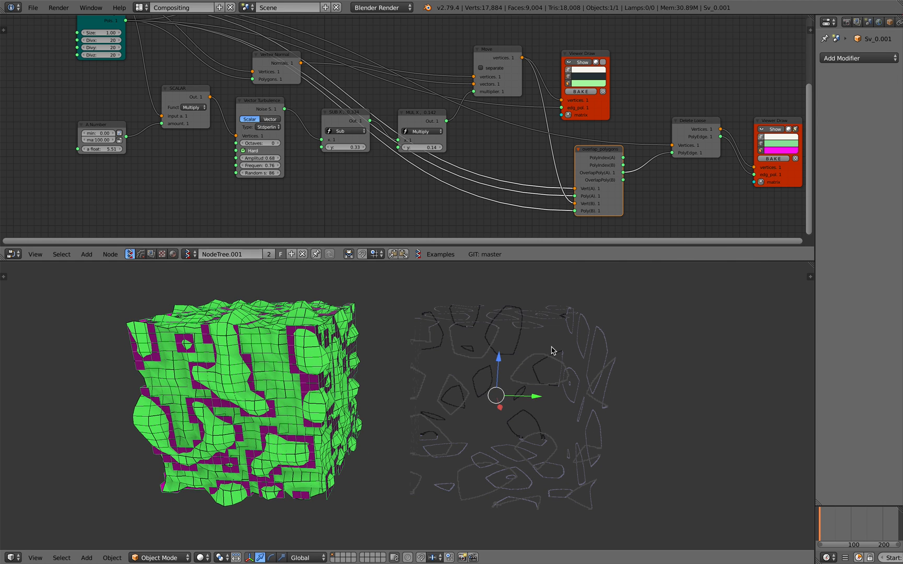
Delete the outline mesh and centre the view on the node-generated cube.
key("x")
left_click(552, 349)
middle_click_drag(280, 361, 445, 380, "shift")
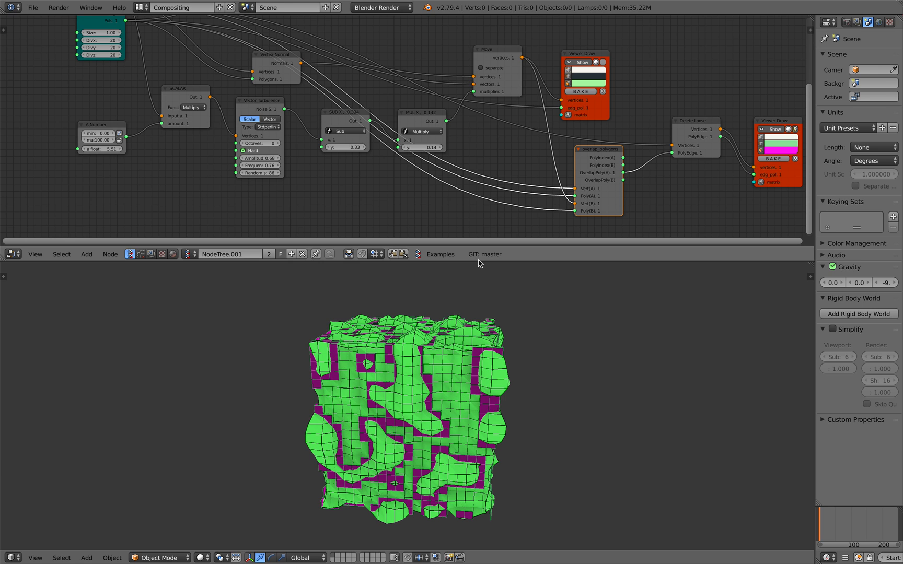
Enlarge the node editor further and move the Box node away from the nodes it feeds.
left_click_drag(480, 260, 480, 358)
middle_click_drag(308, 234, 450, 280)
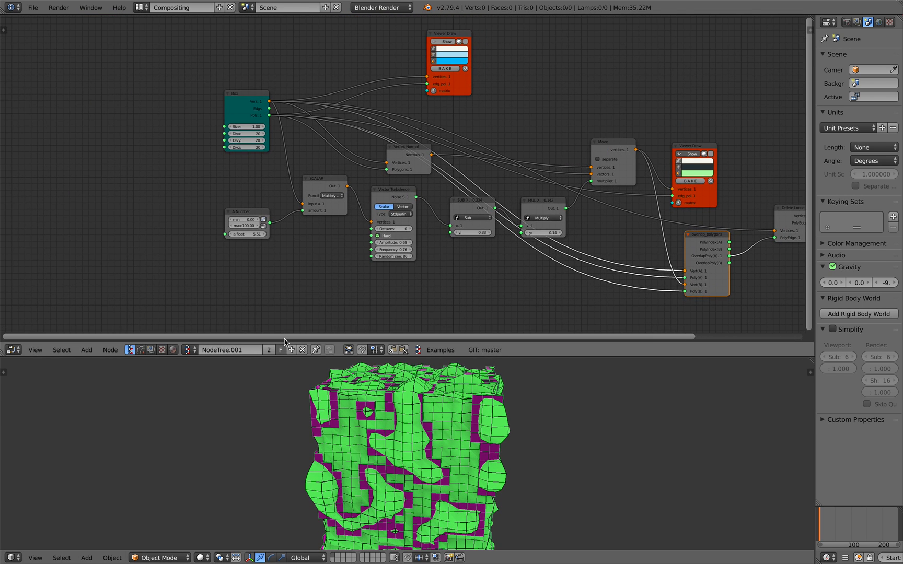
middle_click_drag(318, 238, 284, 251)
left_click_drag(211, 115, 164, 114)
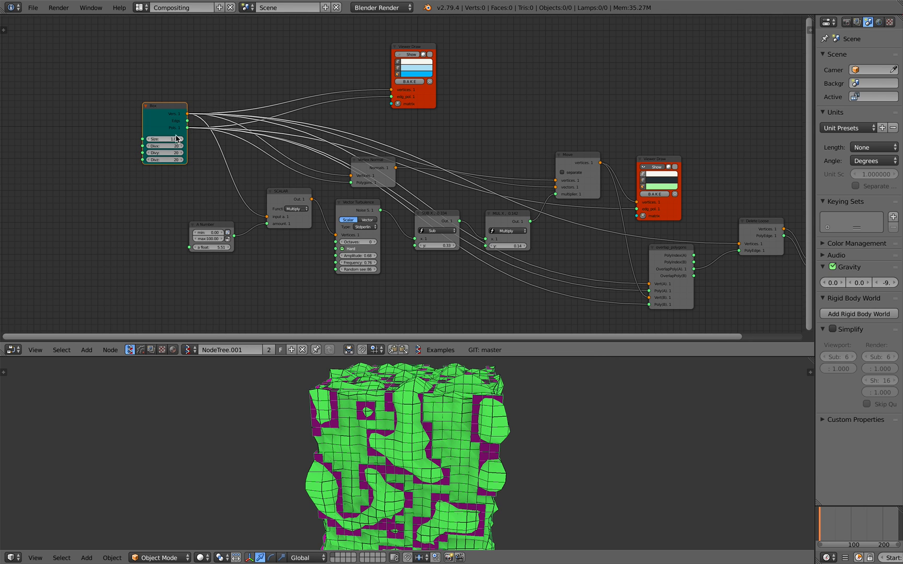
scroll(177, 139, "up", 1)
scroll(153, 146, "up", 1)
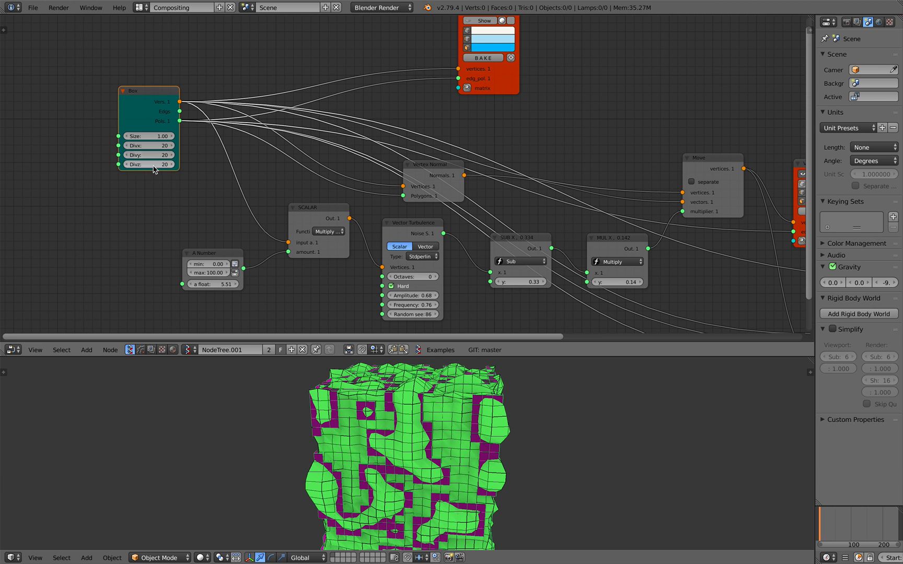
scroll(179, 155, "up", 1)
key("Home")
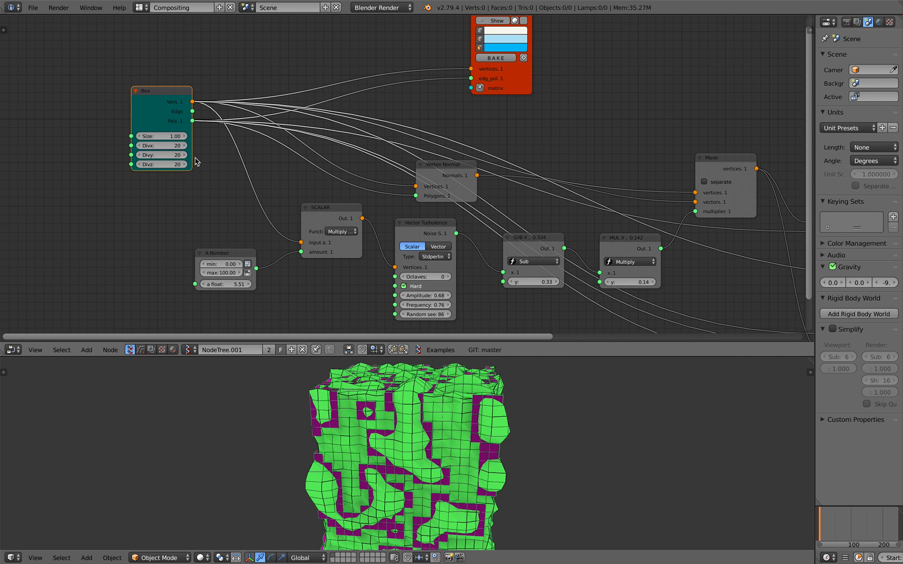
Rearrange the A Number, SCALAR, Vector Turbulence, Vertex Normal, Sub, Multiply and Move nodes into a clearer, more spread-out layout.
left_click_drag(150, 236, 125, 231)
left_click_drag(246, 188, 204, 199)
left_click_drag(342, 215, 318, 241)
left_click_drag(201, 199, 199, 210)
left_click_drag(121, 229, 114, 255)
left_click_drag(459, 227, 413, 262)
left_click_drag(381, 145, 363, 168)
left_click_drag(645, 148, 642, 123)
left_click_drag(546, 223, 527, 224)
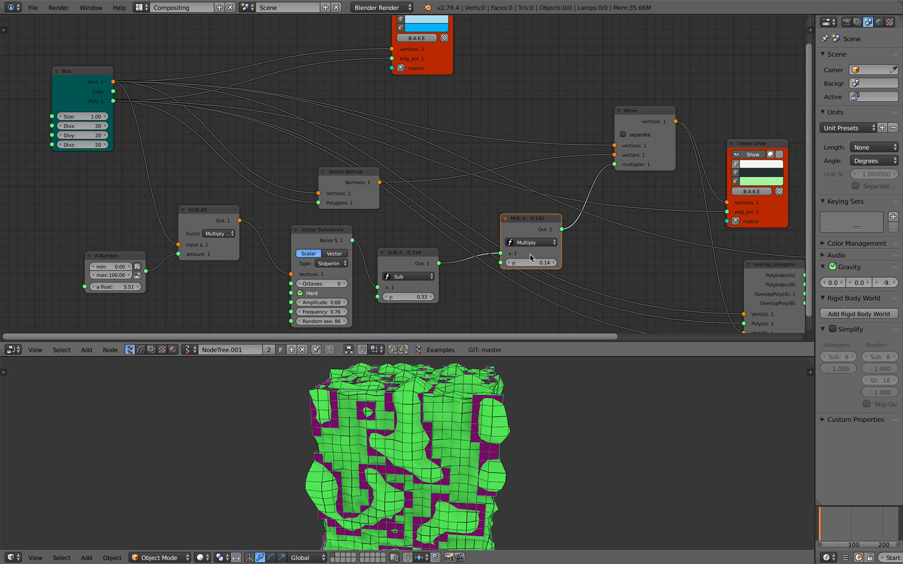
Display only the plain box by turning off the Viewer Draw nodes of the deformed mesh and the overlap result.
mouse_move(649, 133)
middle_mouse_down()
mouse_move(626, 178)
mouse_move(629, 194)
mouse_move(540, 155)
middle_mouse_up()
left_click(640, 179)
middle_click_drag(717, 201, 484, 163)
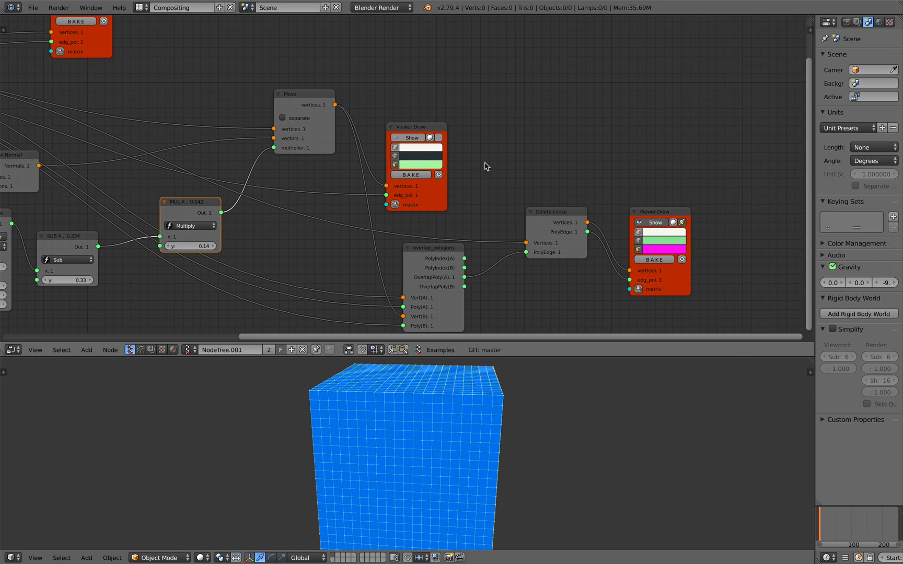
scroll(659, 234, "down", 1)
left_click(633, 221)
left_click(633, 222)
middle_click_drag(132, 146, 377, 182)
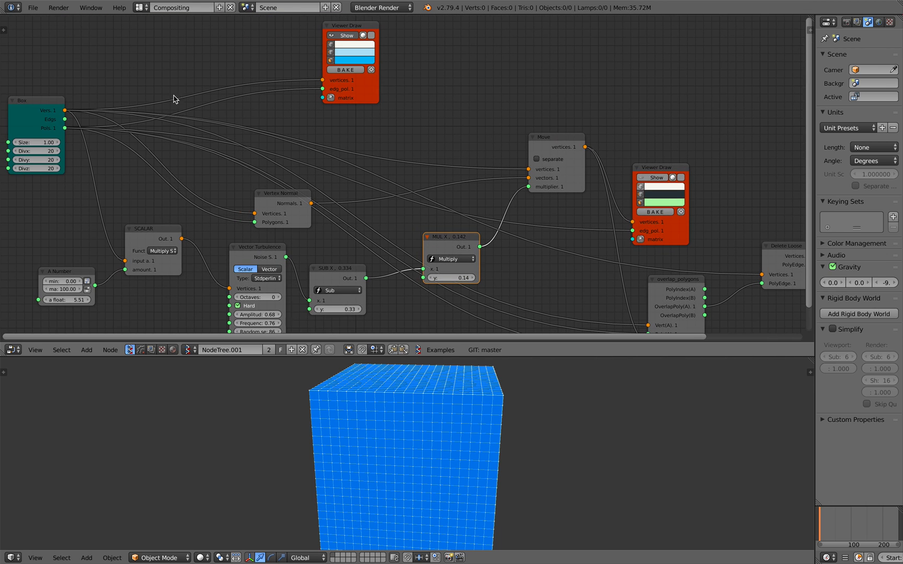
middle_click_drag(61, 83, 165, 91)
middle_click_drag(396, 170, 209, 108)
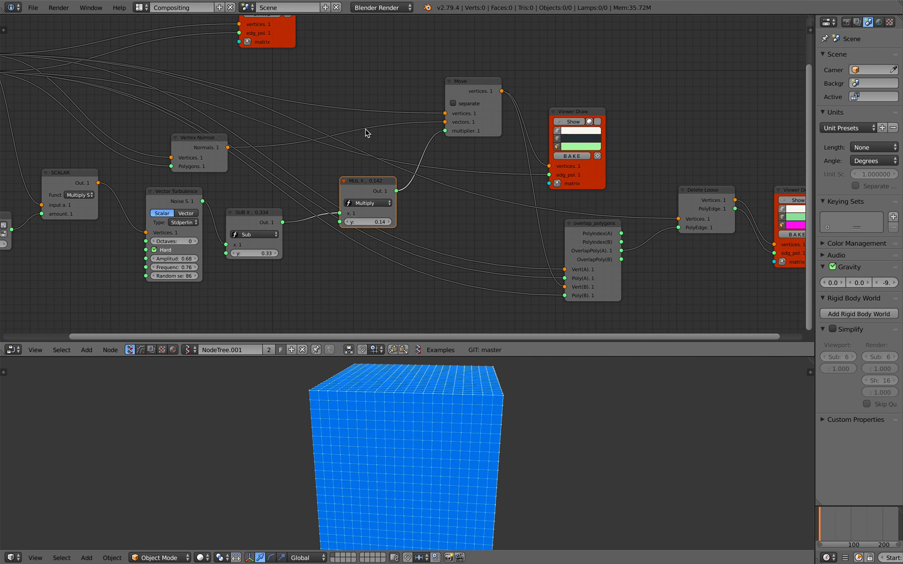
Toggle the deformed mesh's Viewer Draw node on and off, leaving it shown together with the plain box.
left_click(564, 124)
left_click(564, 124)
left_click(563, 124)
left_click(563, 124)
left_click(564, 124)
scroll(418, 449, "down", 2)
mouse_move(387, 465)
middle_mouse_down()
mouse_move(411, 478)
mouse_move(473, 424)
mouse_move(392, 460)
middle_mouse_up()
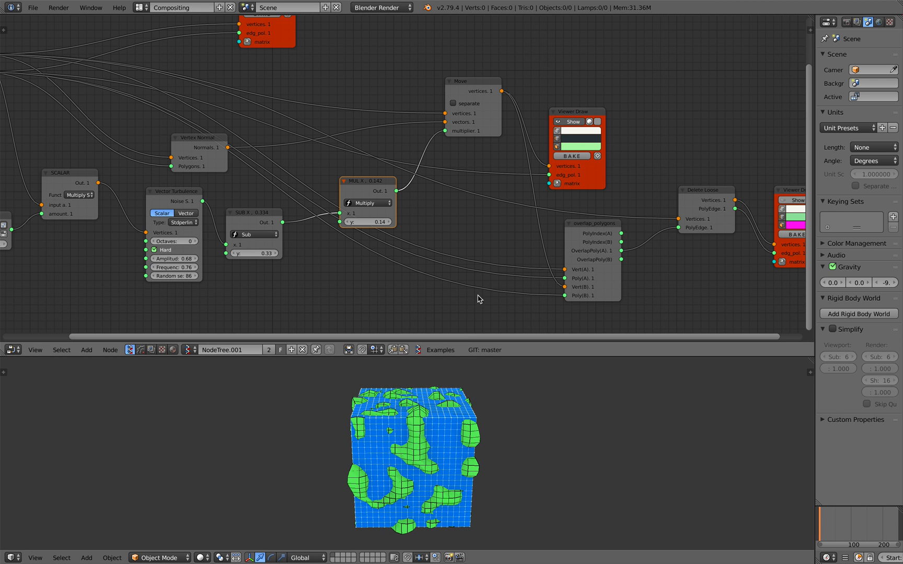
Shift the overlap_polygons node slightly down and orbit the intersecting box and deformed mesh.
scroll(510, 238, "up", 2)
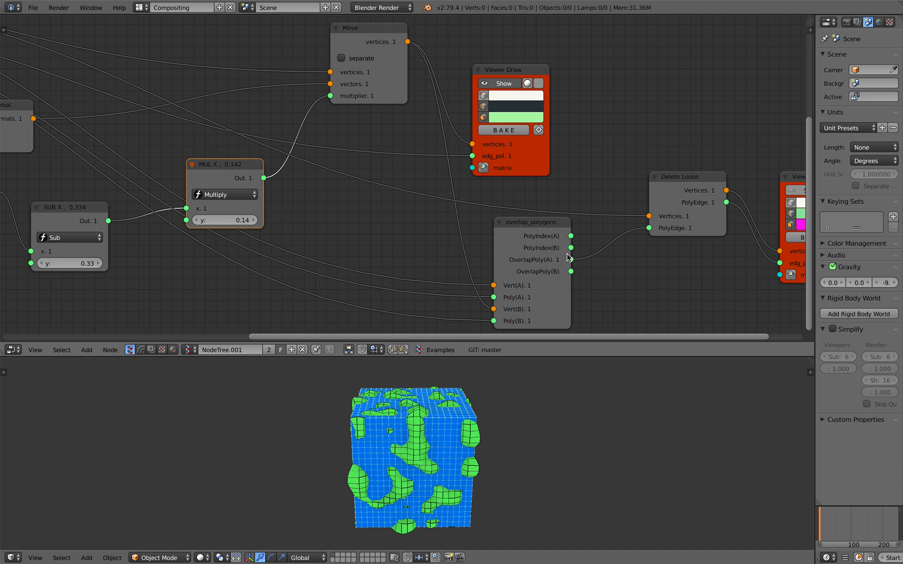
middle_click_drag(570, 264, 556, 251)
left_click_drag(526, 225, 523, 231)
scroll(520, 240, "down", 1)
middle_click_drag(493, 235, 497, 238)
middle_click_drag(441, 415, 482, 369)
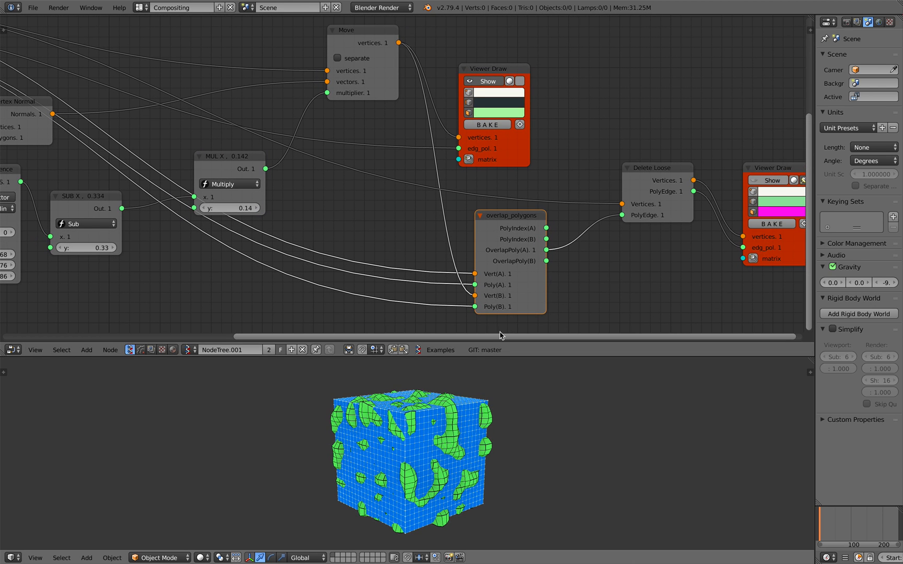
Display only the overlapping polygons by showing the Viewer Draw after Delete Loose and hiding the deformed-mesh and plain-box viewers.
middle_click_drag(591, 170, 466, 200)
left_click(356, 112)
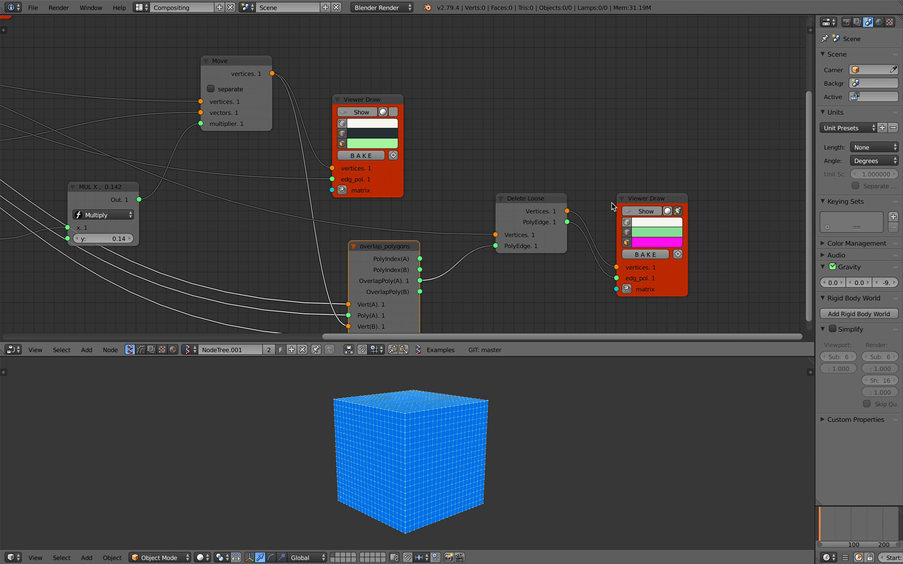
left_click(646, 211)
left_click_drag(615, 198, 636, 192)
scroll(434, 175, "down", 2)
middle_click_drag(161, 95, 319, 150)
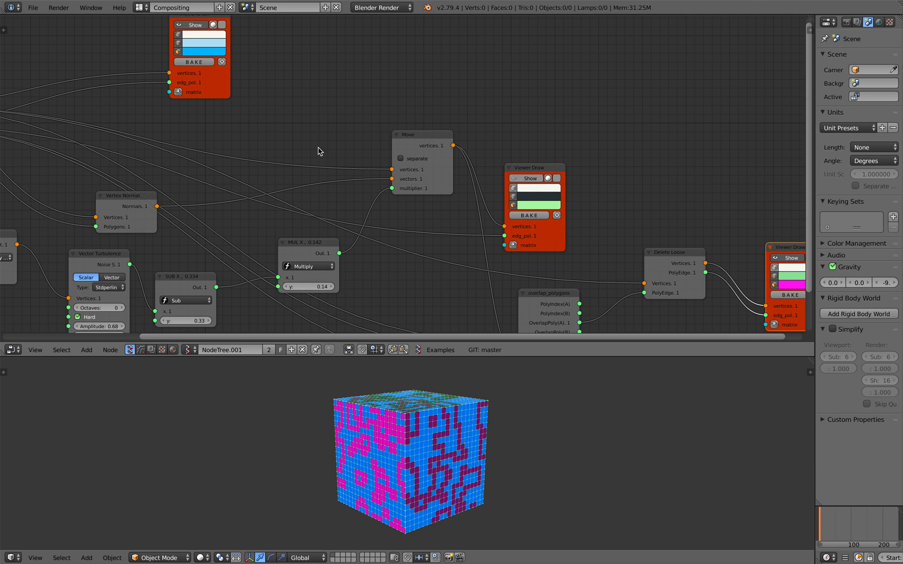
left_click(197, 26)
mouse_move(523, 403)
middle_mouse_down()
mouse_move(405, 389)
mouse_move(521, 417)
middle_mouse_up()
Set the float value of the A Number node that scales the turbulence input to 6.38.
middle_click_drag(503, 286, 425, 250)
middle_click_drag(290, 232, 458, 222)
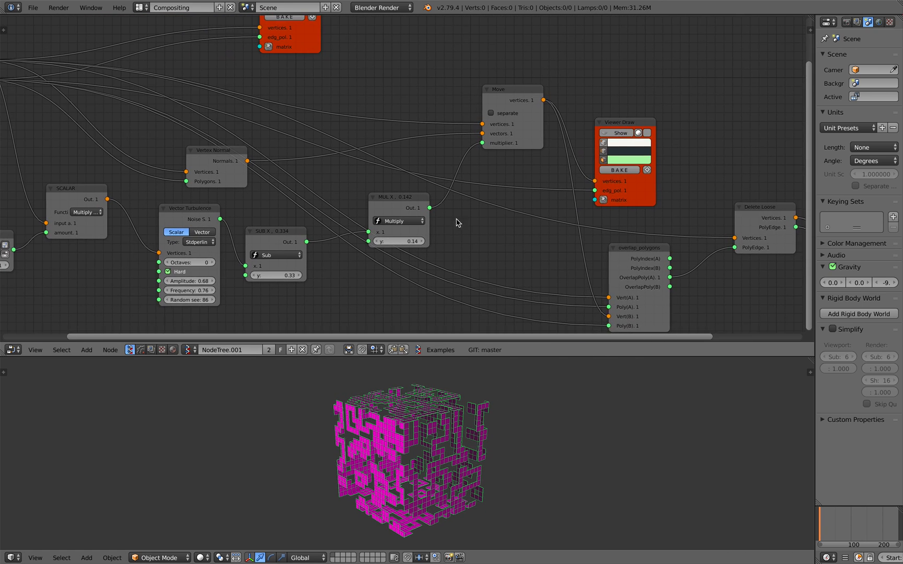
scroll(337, 239, "up", 2)
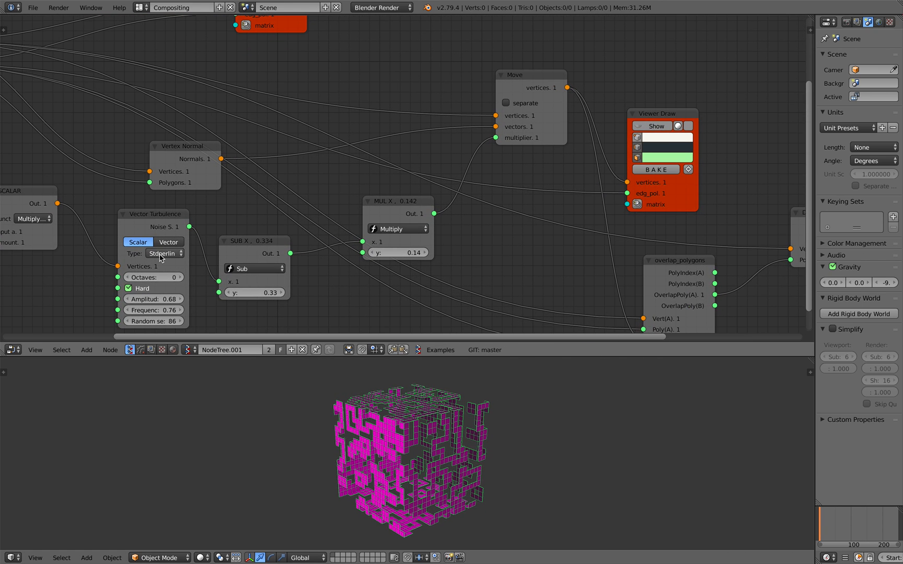
middle_click_drag(375, 421, 438, 388)
middle_click_drag(271, 268, 444, 218)
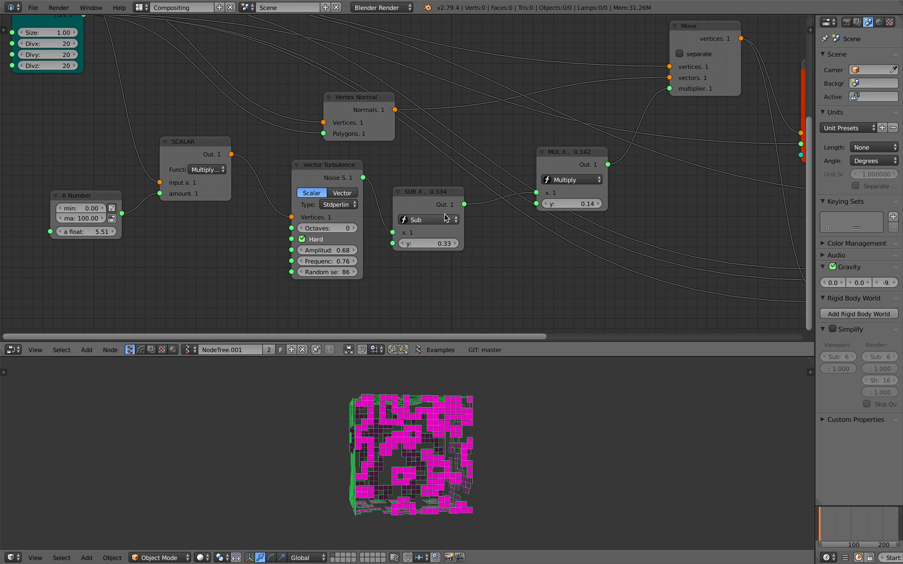
middle_click_drag(159, 234, 253, 226)
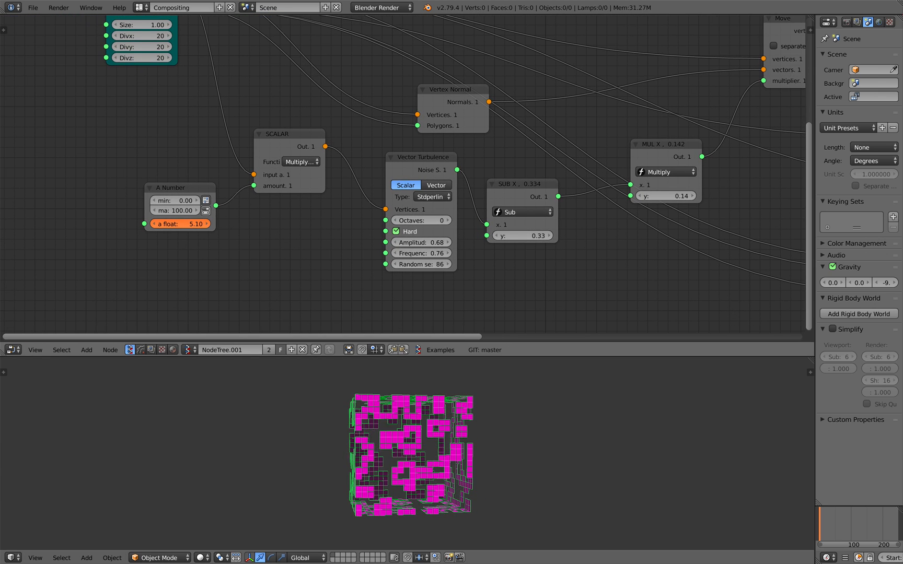
left_click_drag(180, 223, 204, 224)
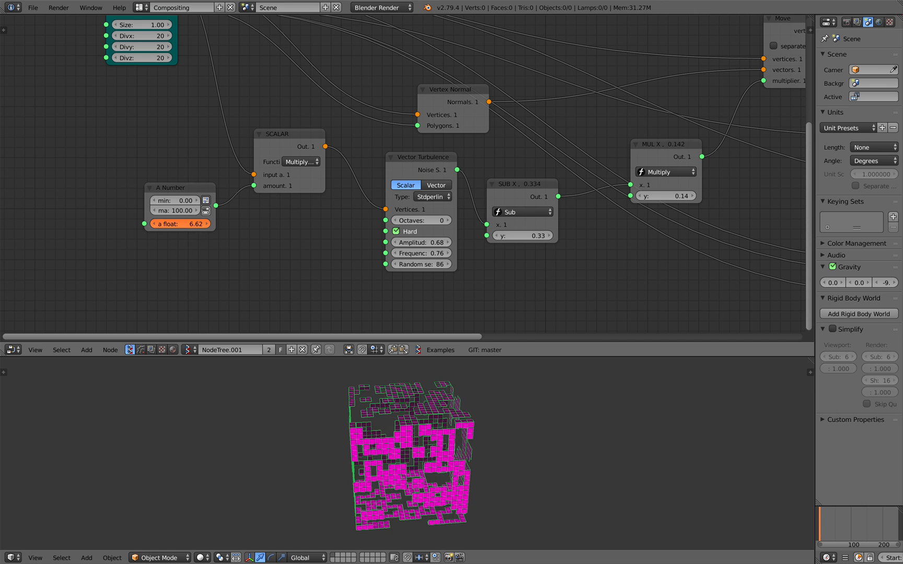
left_click_drag(196, 224, 193, 224)
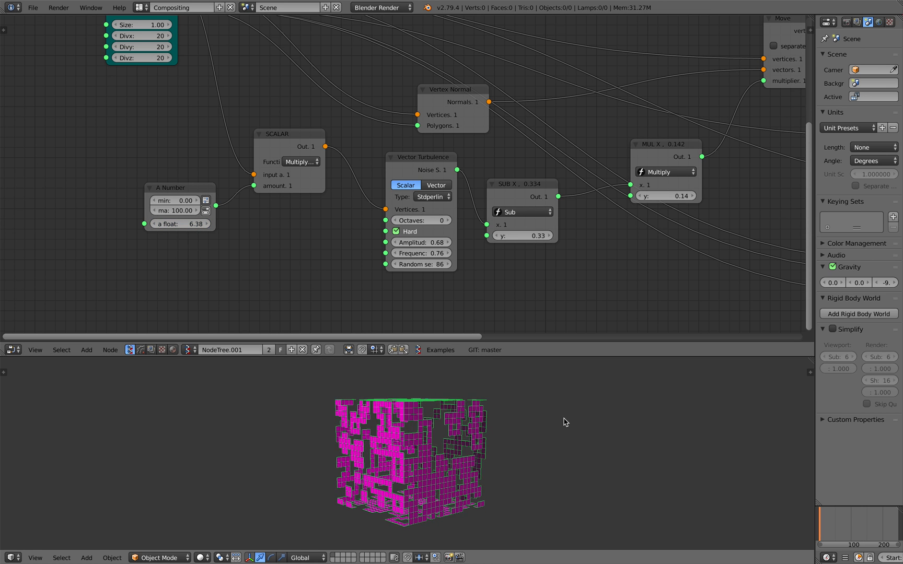
Adjust the Sub node's y value to 0.38 and save the blend file over the existing one.
middle_click_drag(536, 245, 356, 254)
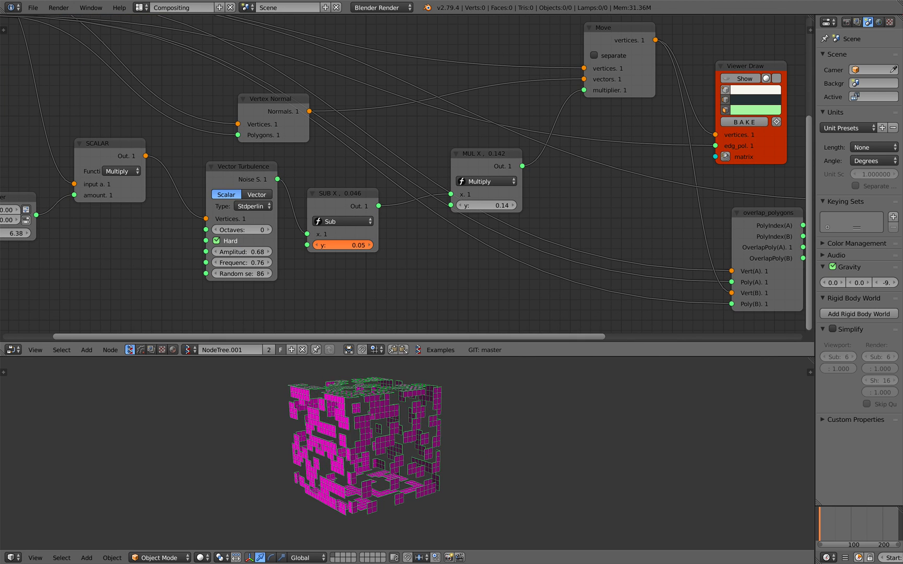
scroll(478, 167, "down", 2)
middle_click_drag(478, 166, 444, 187)
key("ctrl+s")
left_click(459, 187)
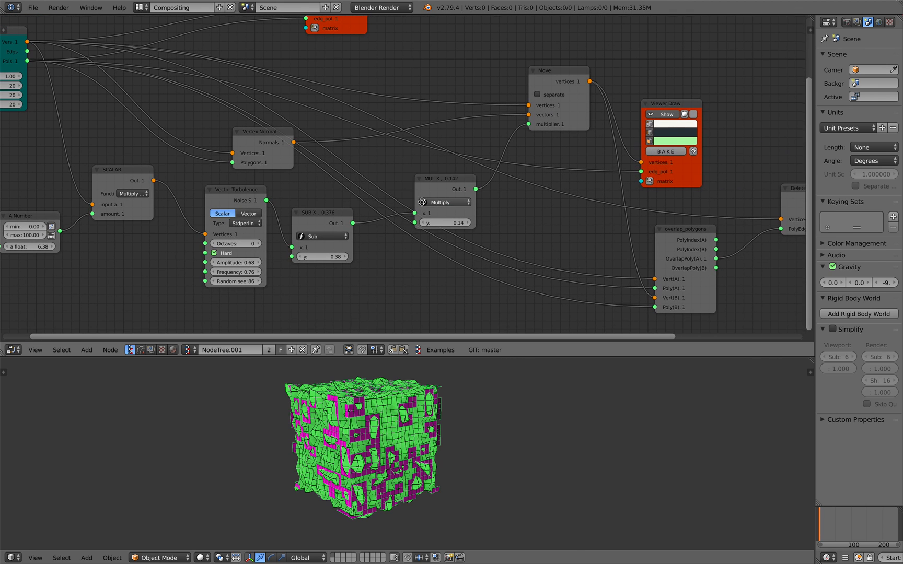
Set the Sub node's y value to 0.41 and enlarge the 3D viewport by raising the border below the node editor.
middle_click_drag(421, 202, 441, 201)
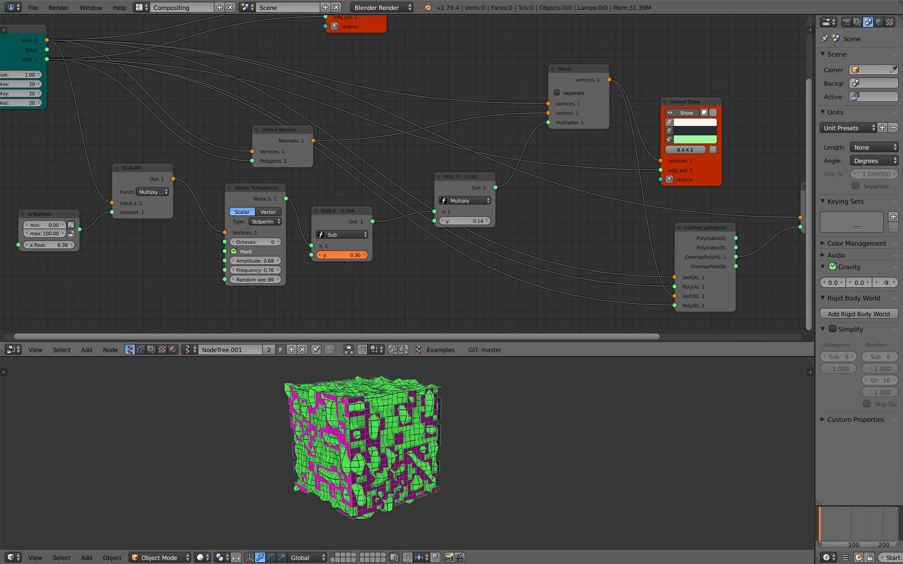
left_click_drag(343, 256, 341, 256)
middle_click_drag(448, 437, 325, 460)
left_click_drag(421, 356, 420, 299)
key("KP_1")
middle_click_drag(494, 411, 447, 438)
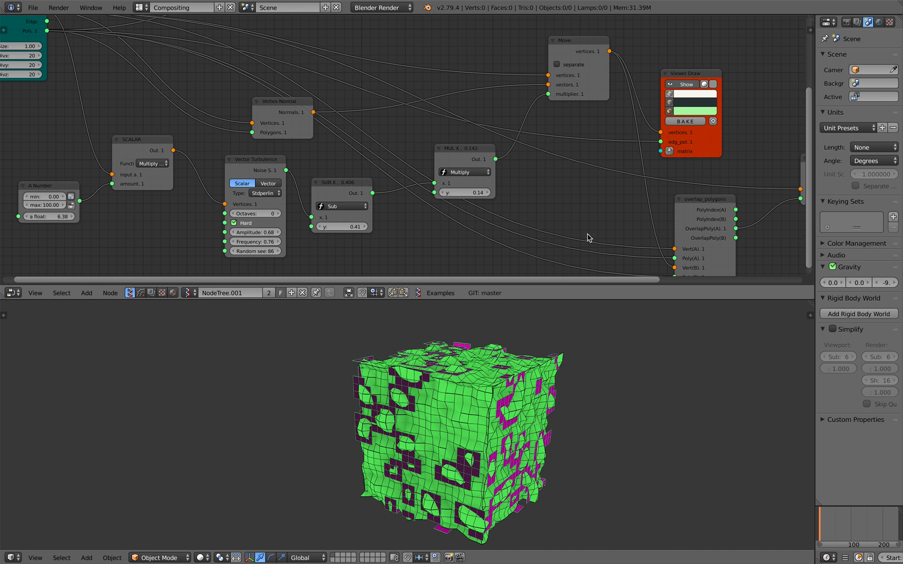
Reposition the Delete Loose and Move nodes slightly and shift the deformed mesh's Viewer Draw node upward.
middle_click_drag(726, 231, 357, 222)
left_click_drag(460, 173, 459, 163)
scroll(444, 181, "down", 2)
middle_click_drag(437, 189, 531, 209)
scroll(531, 209, "down", 2)
middle_click_drag(399, 188, 433, 180)
middle_click_drag(369, 184, 395, 190)
middle_click_drag(272, 171, 301, 161)
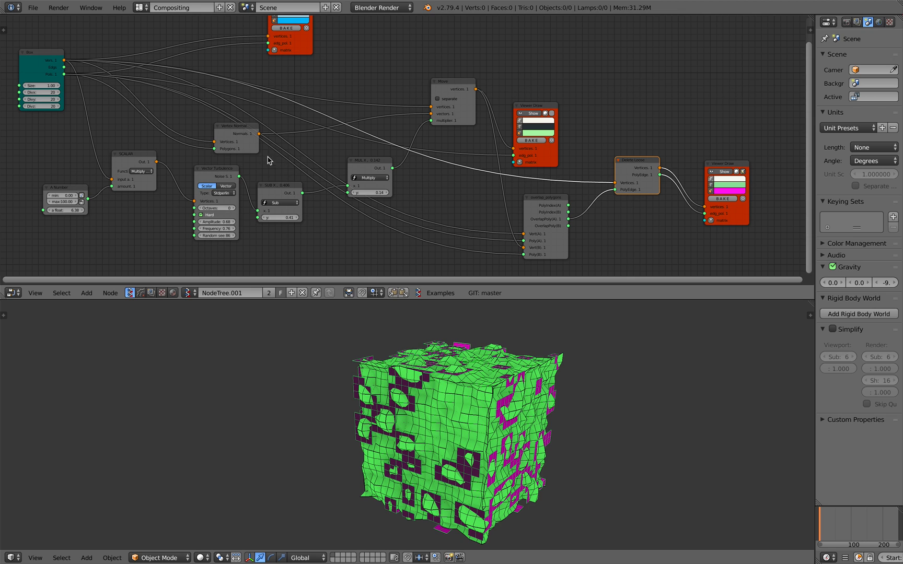
left_click_drag(471, 115, 458, 113)
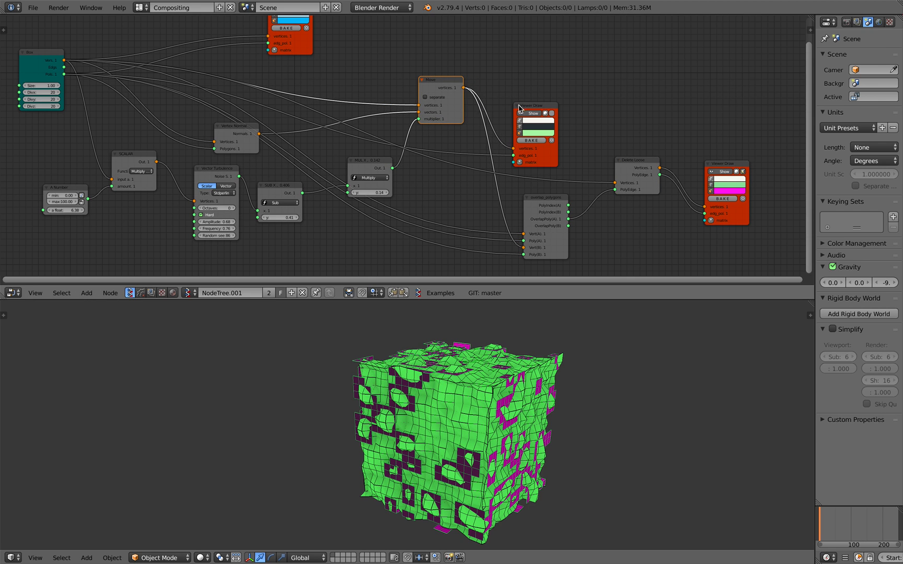
left_click_drag(531, 112, 539, 75)
Duplicate the Viewer Draw node after Delete Loose, place the copy below it, and set the copy's polygon colour to cyan.
mouse_move(464, 88)
left_mouse_down()
mouse_move(568, 141)
mouse_move(587, 201)
mouse_move(657, 218)
mouse_move(689, 209)
left_mouse_up()
left_click_drag(729, 169, 722, 139)
key("shift+d")
left_click(728, 232)
mouse_move(708, 201)
middle_mouse_down()
mouse_move(676, 138)
mouse_move(666, 132)
mouse_move(666, 142)
middle_mouse_up()
left_click(685, 198)
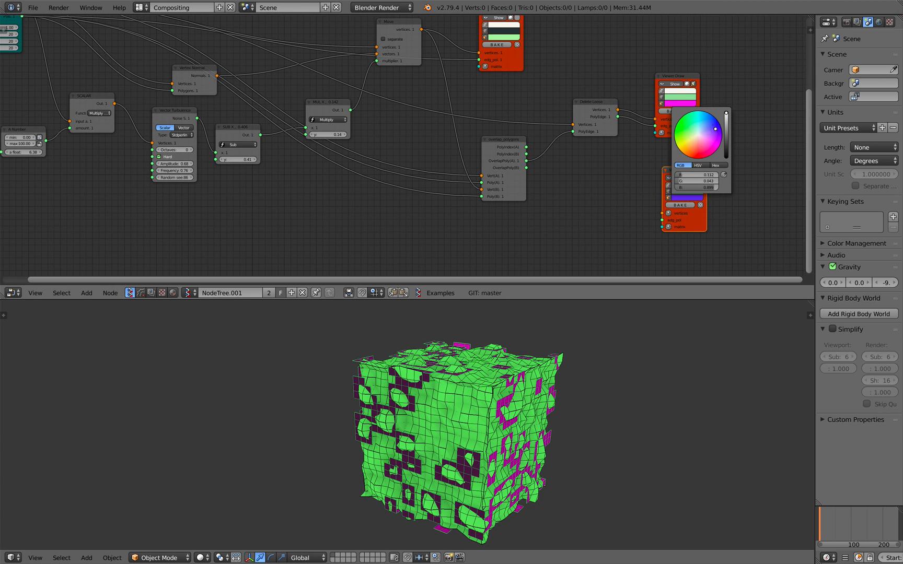
left_click_drag(699, 111, 696, 112)
Link the Move node's vertices and the OverlapPoly(B) output to the cyan Viewer Draw's vertices and edg_pol inputs.
middle_click_drag(533, 180, 535, 196)
scroll(536, 196, "down", 2)
left_click_drag(497, 167, 492, 173)
left_click_drag(425, 73, 425, 73)
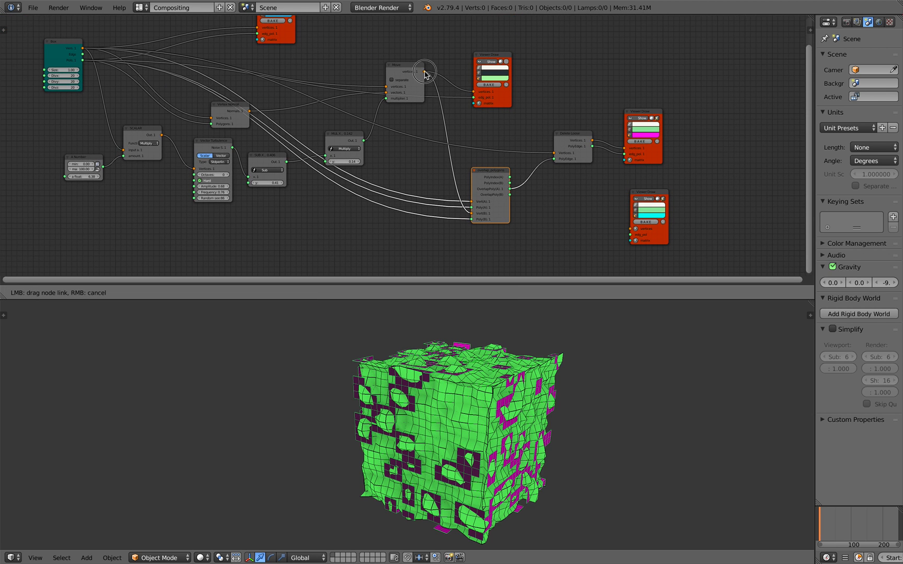
left_click_drag(490, 132, 631, 229)
scroll(528, 208, "up", 1)
scroll(527, 208, "up", 1)
left_click_drag(496, 180, 648, 232)
middle_click_drag(619, 196, 601, 197)
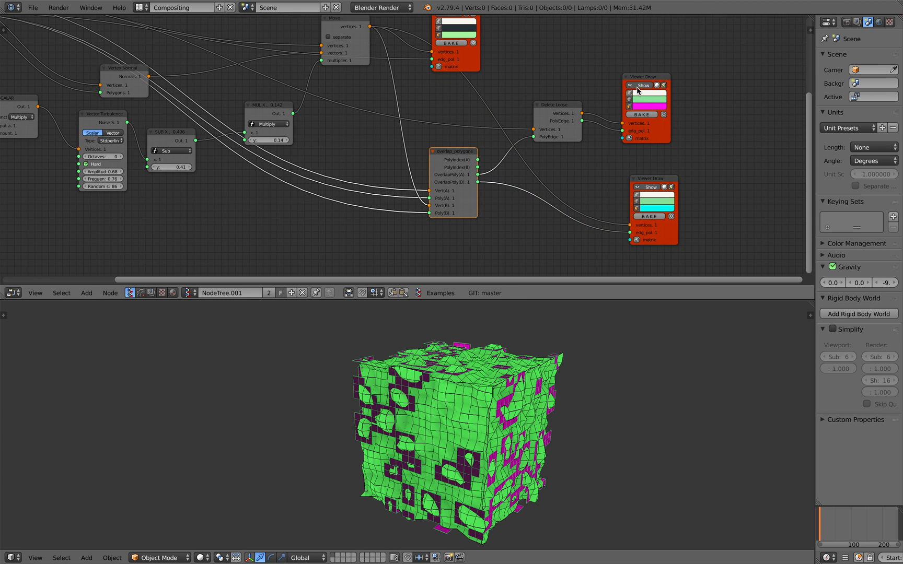
Toggle the magenta and cyan overlap viewers, leaving the magenta one hidden, and save the file.
left_click(637, 87)
left_click(638, 87)
middle_click_drag(605, 412, 581, 398)
left_click(637, 86)
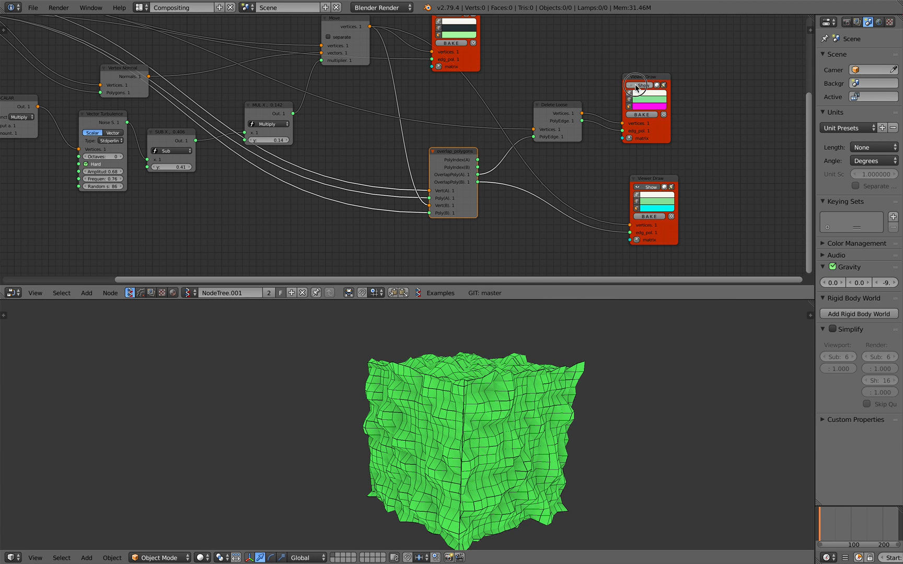
left_click(653, 190)
mouse_move(460, 392)
middle_mouse_down()
mouse_move(402, 393)
mouse_move(454, 393)
middle_mouse_up()
middle_click_drag(402, 176, 443, 177)
key("ctrl+s")
left_click(443, 177)
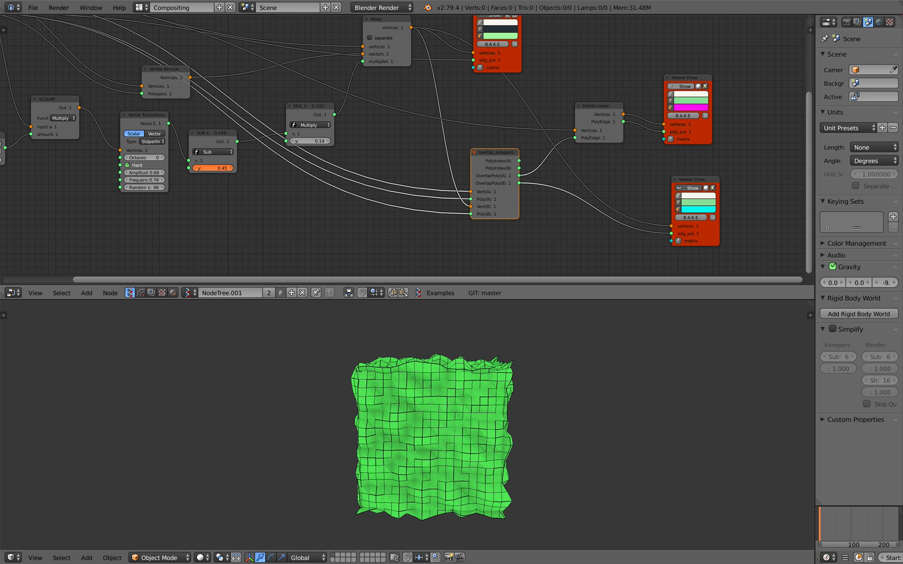
Set the Sub node's y value to 0.38 and the A Number float to 6.43.
middle_click_drag(403, 285, 824, 535)
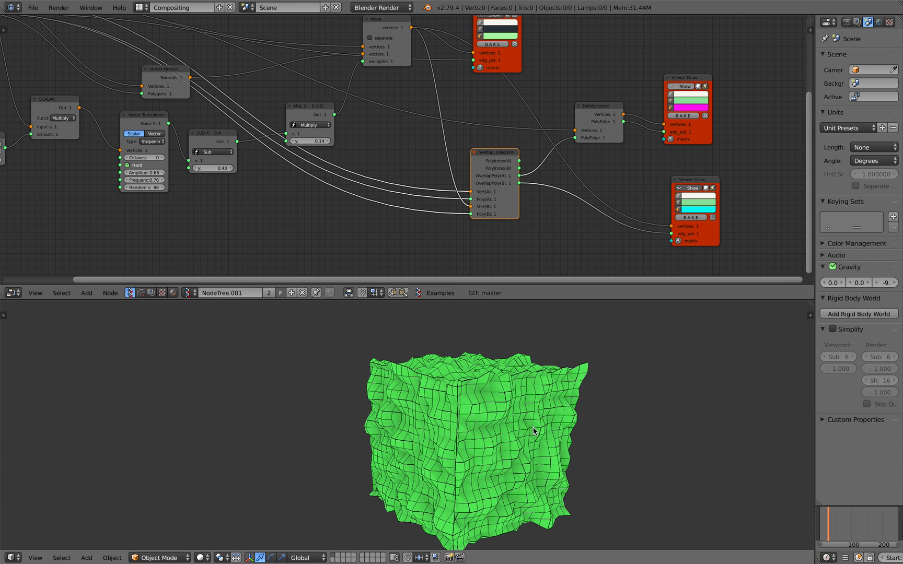
middle_click_drag(534, 429, 544, 443)
mouse_move(226, 169)
left_mouse_down()
mouse_move(233, 169)
mouse_move(224, 168)
left_mouse_up()
middle_click_drag(226, 168, 306, 178)
mouse_move(63, 169)
left_mouse_down()
mouse_move(76, 169)
mouse_move(64, 169)
left_mouse_up()
middle_click_drag(737, 184, 614, 197)
Toggle the cyan Viewer Draw repeatedly to compare the overlapping polygons with the deformed mesh.
left_click(645, 213)
left_click(645, 213)
left_click(645, 213)
left_click(645, 213)
left_click(645, 213)
left_click(645, 213)
left_click(645, 212)
middle_click_drag(582, 394, 553, 359)
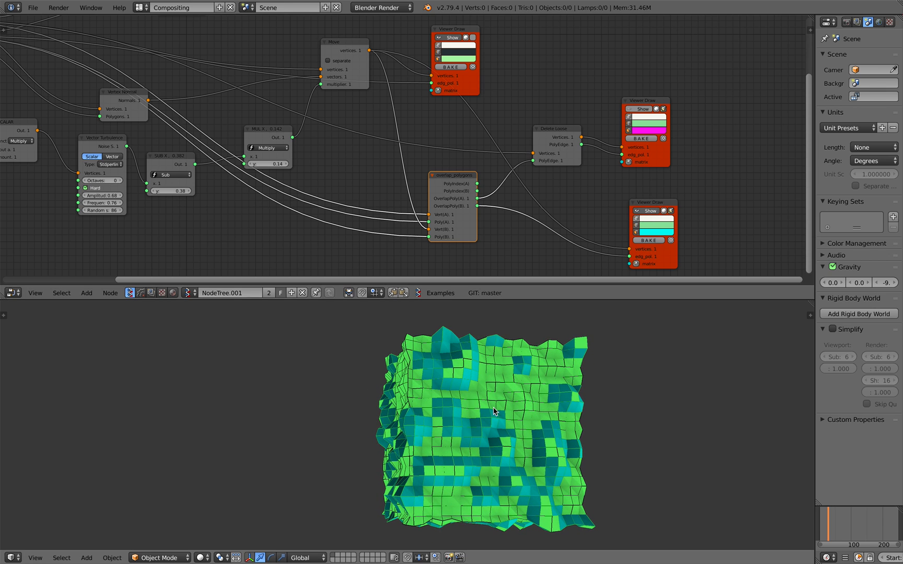
Delete the cyan Viewer Draw node.
middle_click_drag(639, 206, 627, 214)
left_click(647, 208)
key("x")
Display only the magenta overlap polygons by showing their viewer and hiding the deformed mesh's viewer, and save the file.
middle_click_drag(623, 125, 622, 146)
left_click(627, 140)
mouse_move(544, 351)
middle_mouse_down()
mouse_move(577, 372)
mouse_move(574, 388)
middle_mouse_up()
middle_click_drag(436, 151, 484, 129)
left_click(462, 56)
mouse_move(486, 361)
middle_mouse_down()
mouse_move(478, 348)
mouse_move(516, 355)
middle_mouse_up()
key("ctrl+s")
left_click(516, 355)
Try the Voronoi_F2F1 noise type in the Vector Turbulence node.
middle_click_drag(236, 191, 319, 153)
scroll(446, 207, "up", 4)
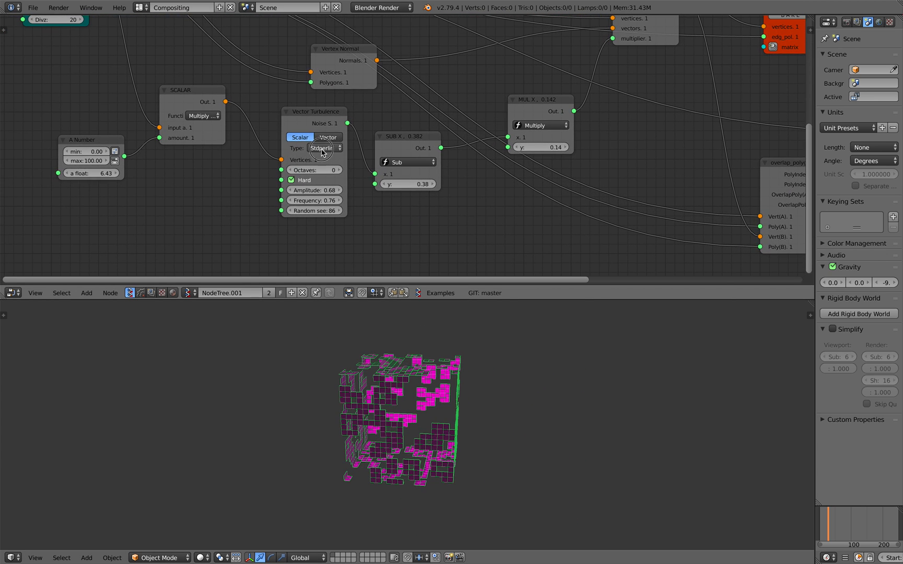
left_click(324, 147)
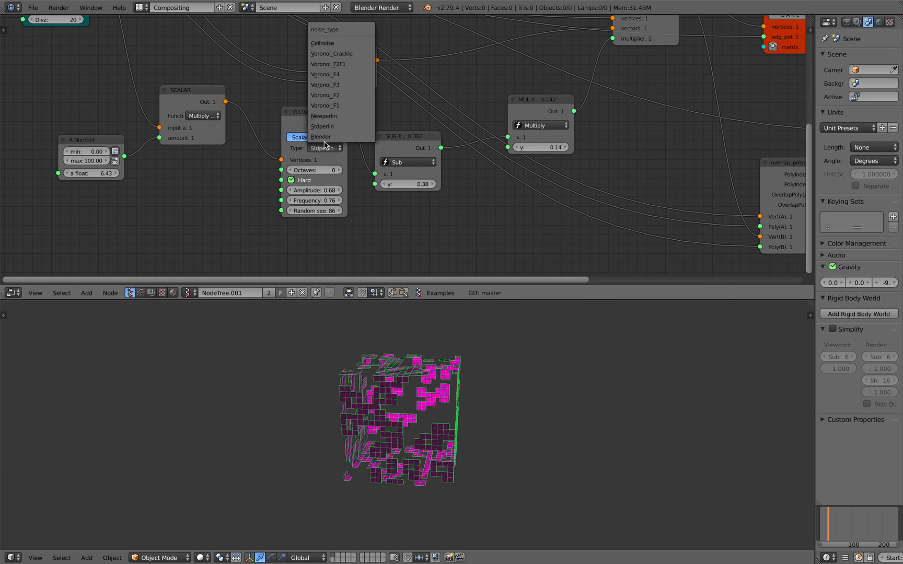
left_click(333, 63)
Set the Vector Turbulence noise type to Cellnoise and save the file over the existing one.
left_click(325, 148)
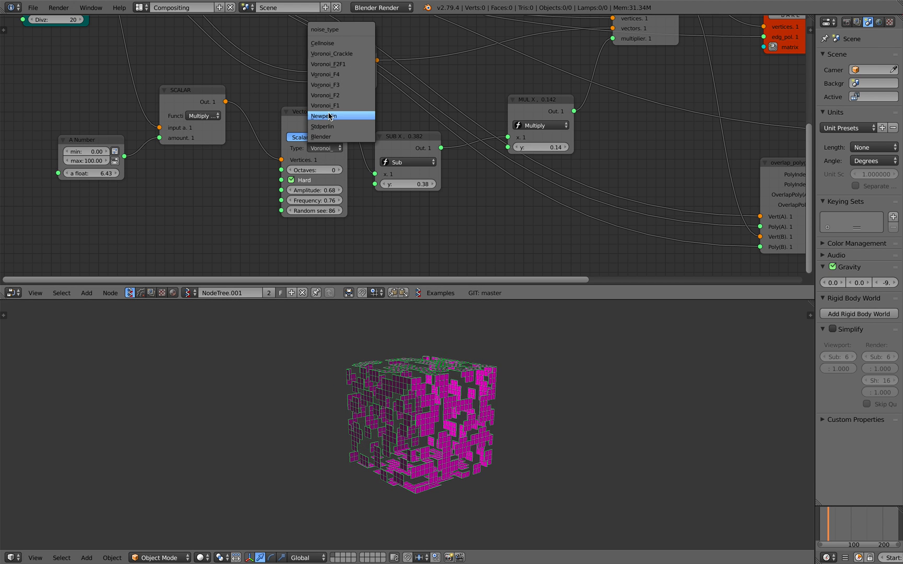
left_click(329, 43)
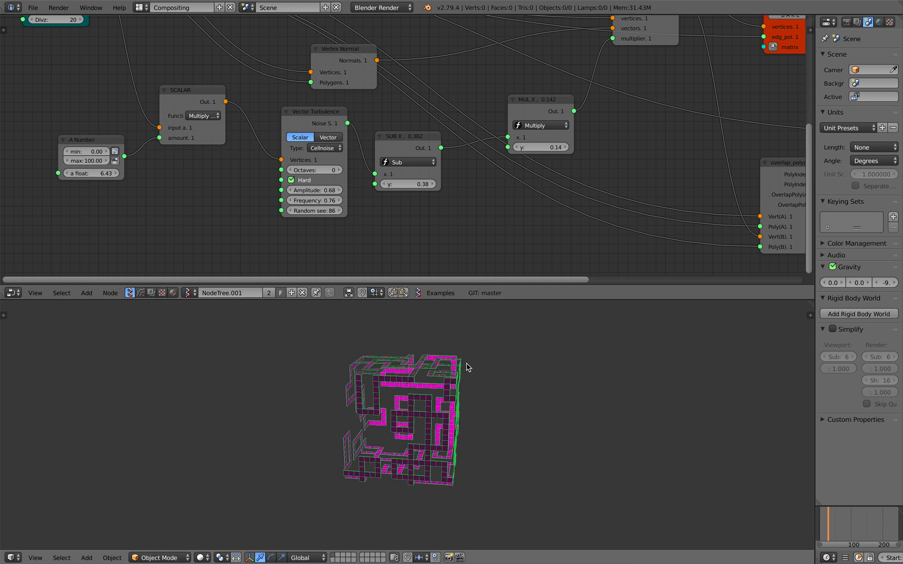
scroll(448, 379, "up", 1)
middle_click_drag(468, 381, 459, 381)
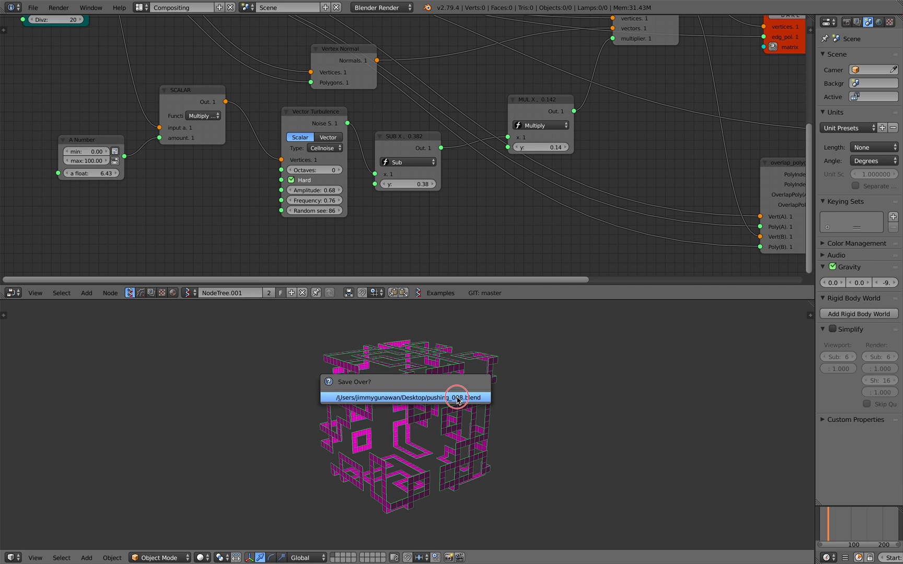
left_click(457, 398)
Set the A Number node's float value to 3.49.
middle_click_drag(123, 179, 144, 177)
left_click_drag(112, 172, 54, 171)
middle_click_drag(342, 367, 465, 423)
scroll(465, 241, "down", 2)
middle_click_drag(449, 183, 378, 204)
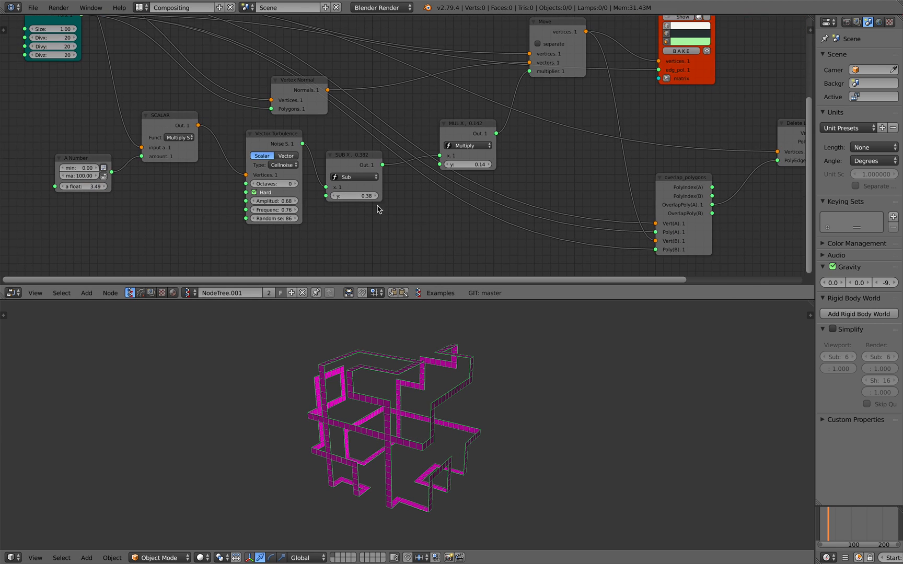
Move the Box node farther away from the rest of the node tree and save the file.
scroll(313, 167, "down", 3)
middle_click_drag(78, 62, 235, 123)
left_click_drag(267, 95, 217, 97)
scroll(207, 95, "up", 3)
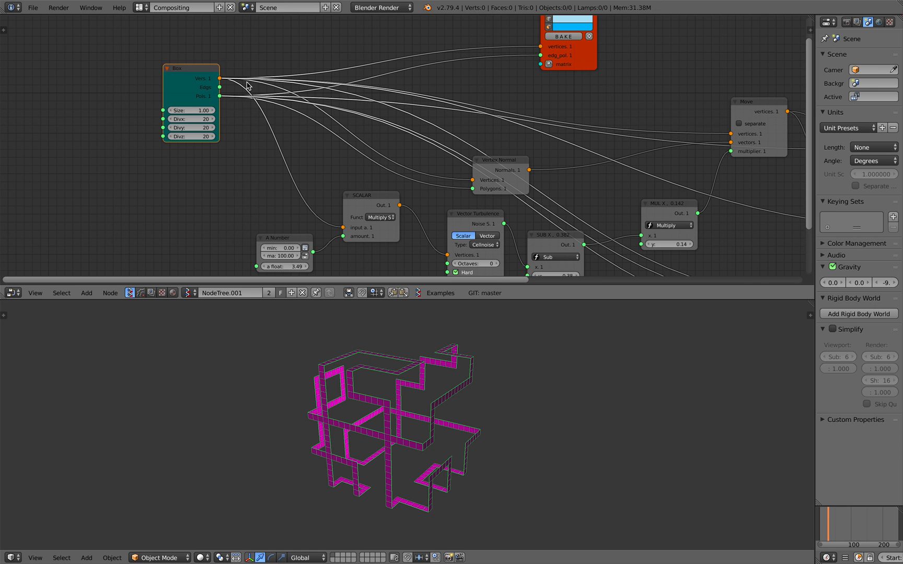
key("ctrl+s")
left_click(176, 81)
Change the polygon colour of the Viewer Draw after Delete Loose to reddish pink and save the file.
middle_click_drag(337, 133, 266, 93)
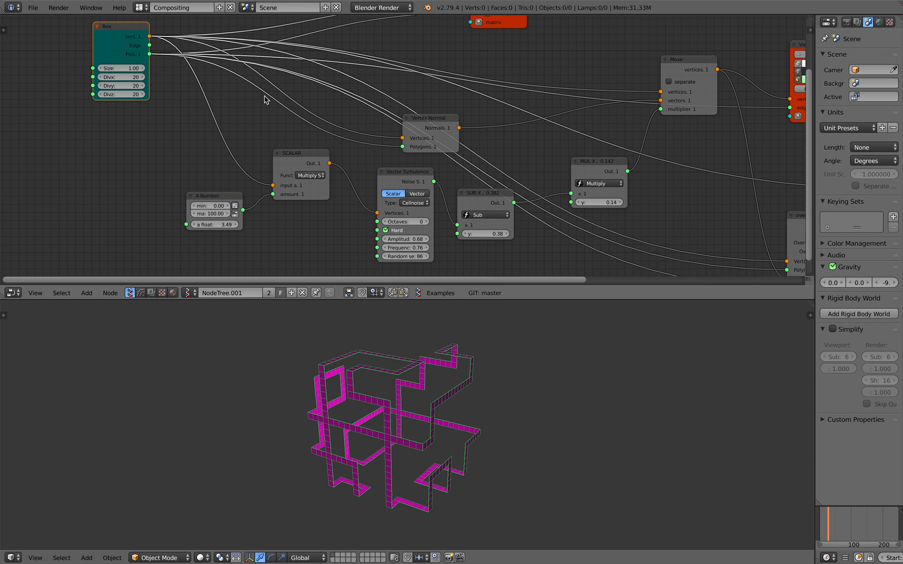
middle_click_drag(399, 131, 350, 128)
middle_click_drag(452, 148, 338, 133)
middle_click_drag(506, 157, 409, 151)
middle_click_drag(534, 180, 440, 183)
scroll(508, 169, "down", 1)
middle_click_drag(509, 169, 517, 174)
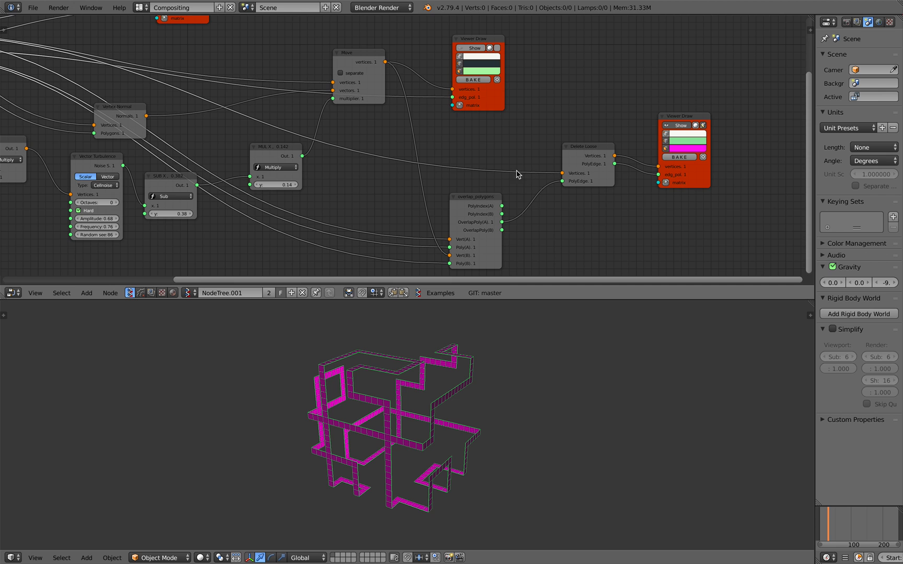
left_click(687, 149)
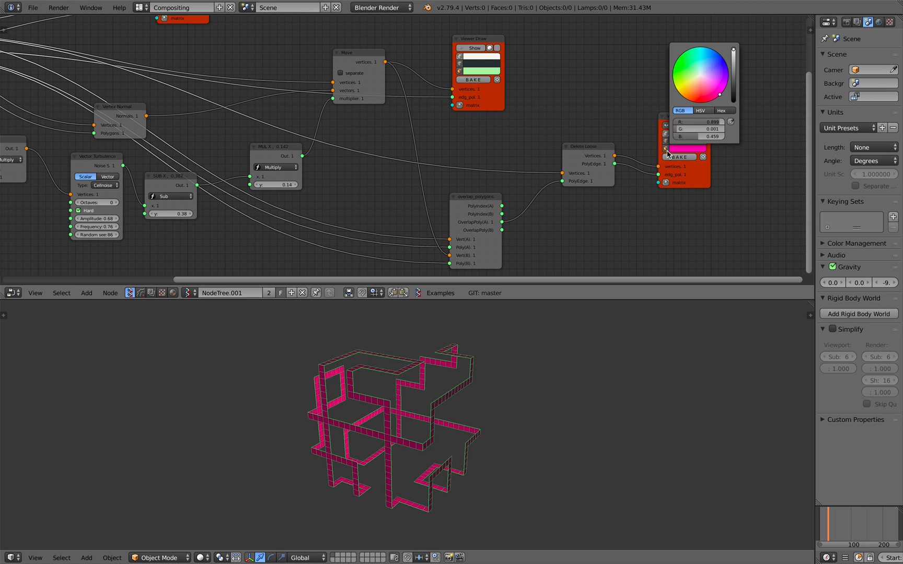
middle_click_drag(491, 449, 523, 447)
key("ctrl+s")
left_click(518, 551)
Set the Box node's Divx, Divy and Divz to 50 and save the file.
middle_click_drag(246, 220, 506, 224)
middle_click_drag(156, 108, 289, 182)
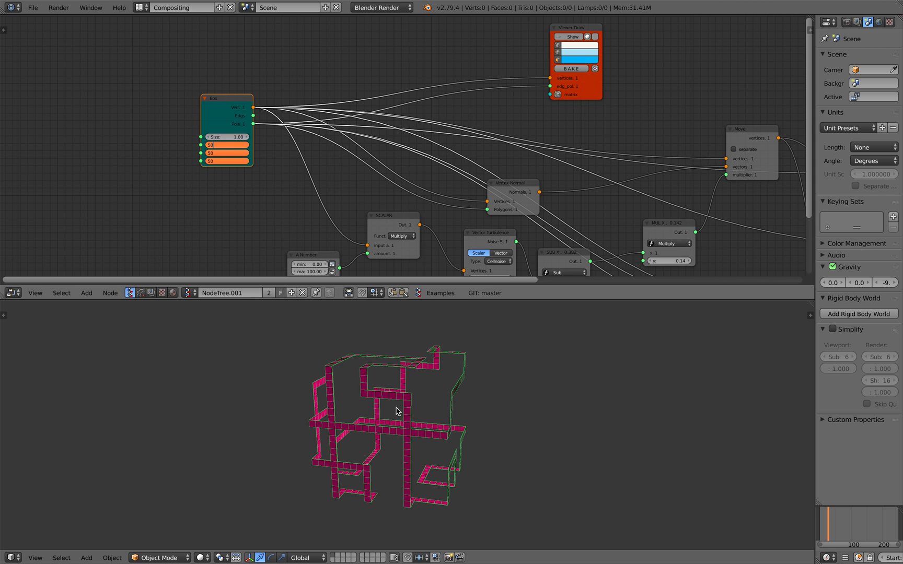
key("Return")
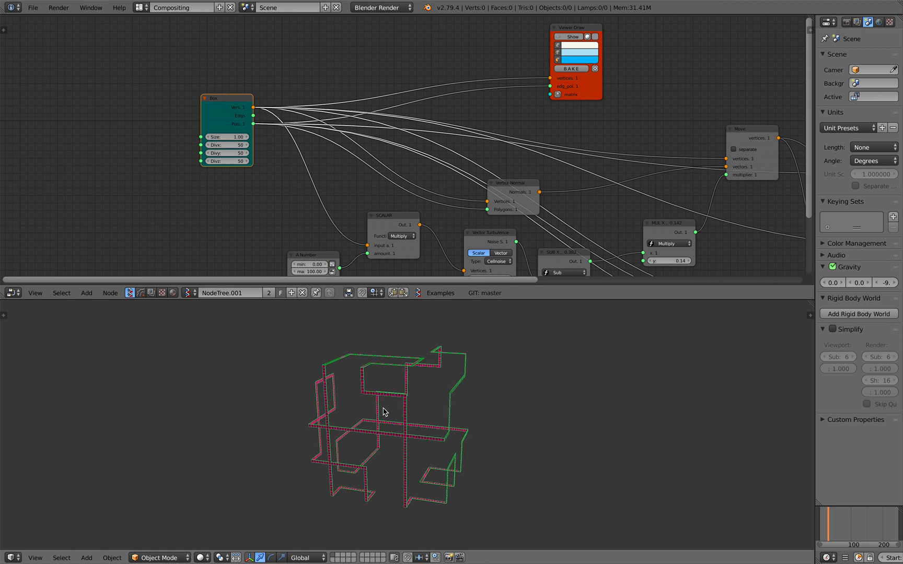
key("ctrl+s")
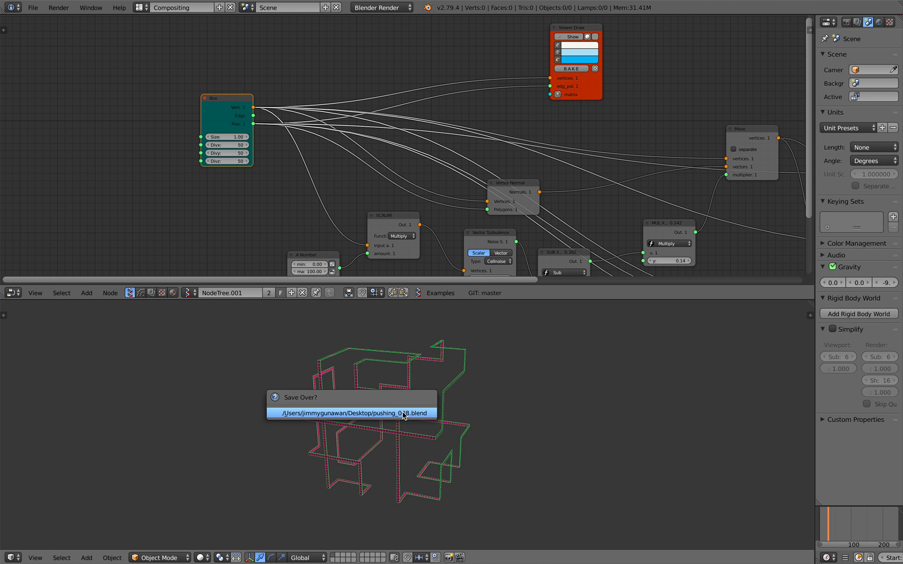
left_click(403, 413)
Set the A Number node's float value to 15.91 and inspect the resulting maze strips up close.
middle_click_drag(376, 233, 329, 144)
scroll(277, 183, "up", 4)
left_click_drag(234, 209, 296, 209)
middle_click_drag(368, 363, 382, 366)
scroll(398, 368, "up", 10)
middle_click_drag(472, 372, 512, 383)
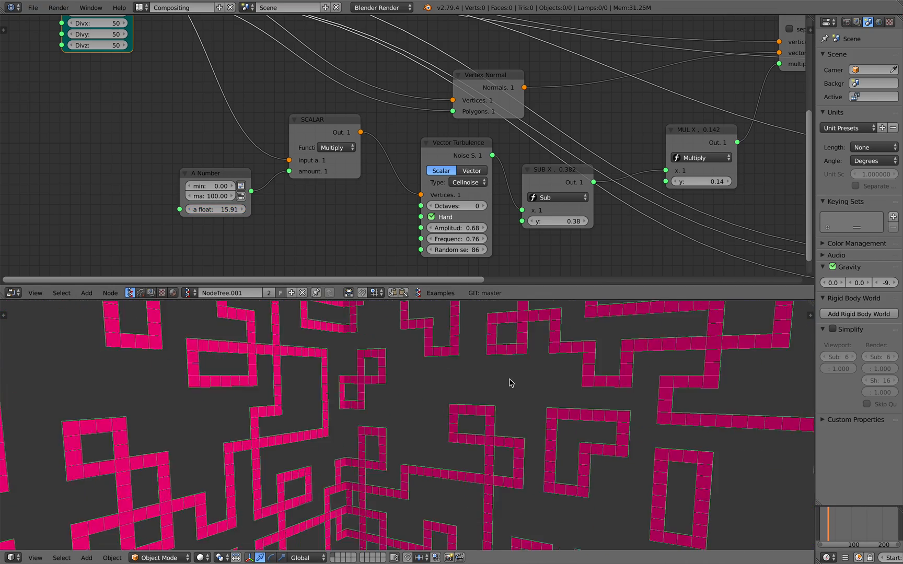
Set the Vector Turbulence node's amplitude to 0.86 and its random seed to 166.
scroll(511, 383, "down", 10)
middle_click_drag(456, 418, 373, 418)
middle_click_drag(452, 228, 390, 220)
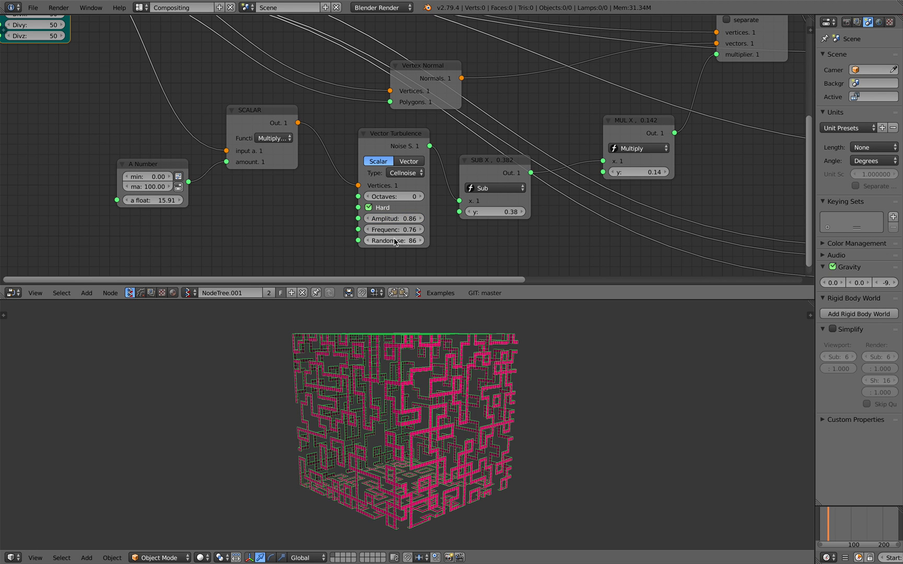
left_click_drag(389, 240, 397, 242)
Set the Sub node's y value to 0.20.
mouse_move(496, 211)
left_mouse_down()
mouse_move(504, 211)
mouse_move(495, 212)
left_mouse_up()
middle_click_drag(458, 395, 402, 410)
left_click_drag(495, 212, 483, 212)
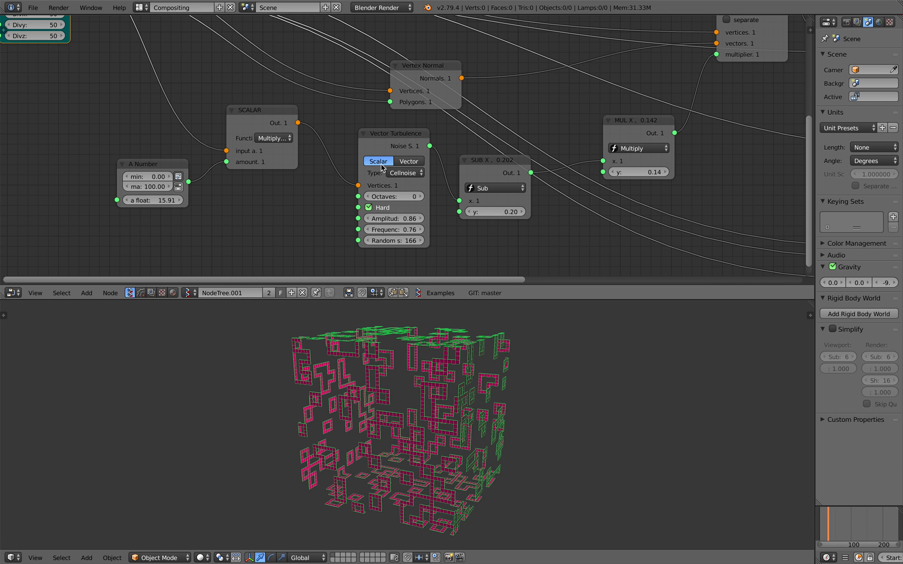
Cycle the Vector Turbulence noise type through the Voronoi variants, from Voronoi_F1 up to Voronoi_F4.
left_click(399, 174)
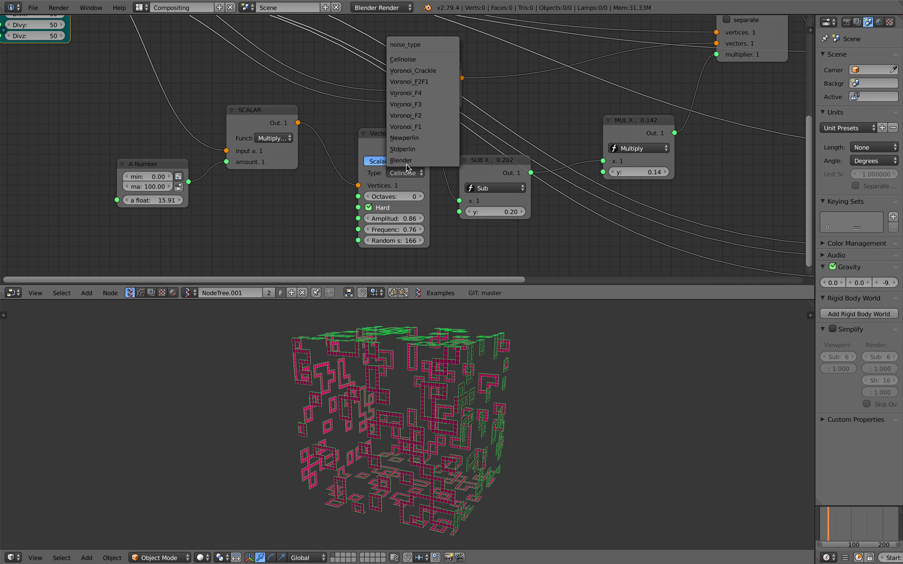
left_click(422, 126)
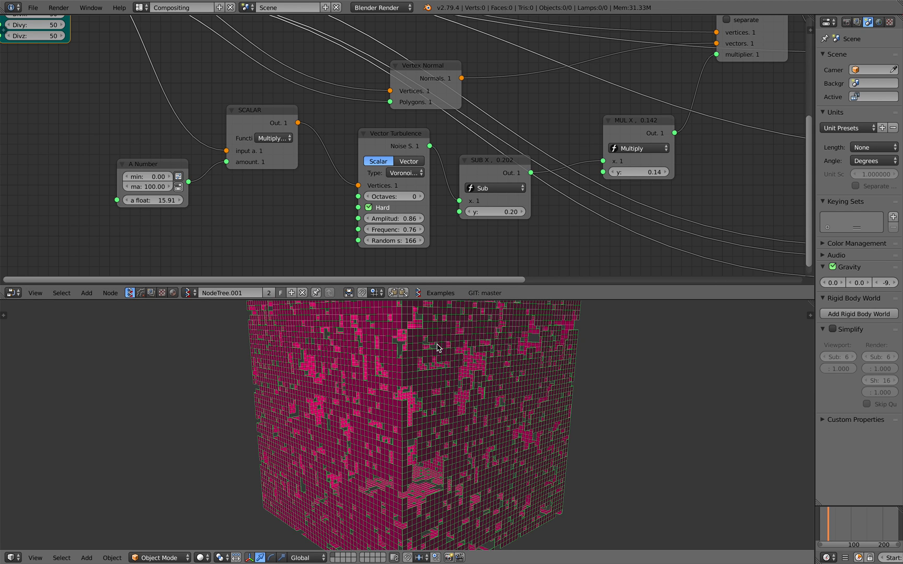
left_click(410, 175)
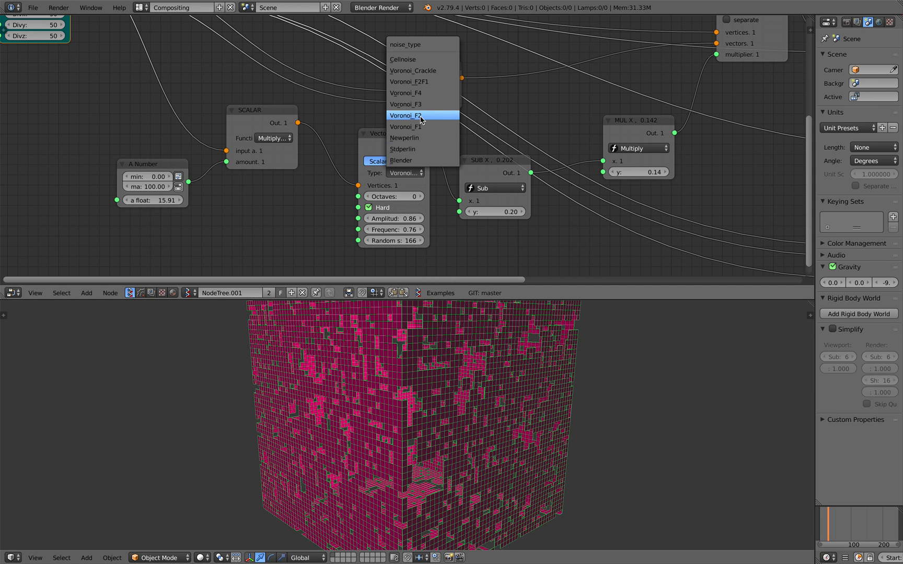
left_click(406, 173)
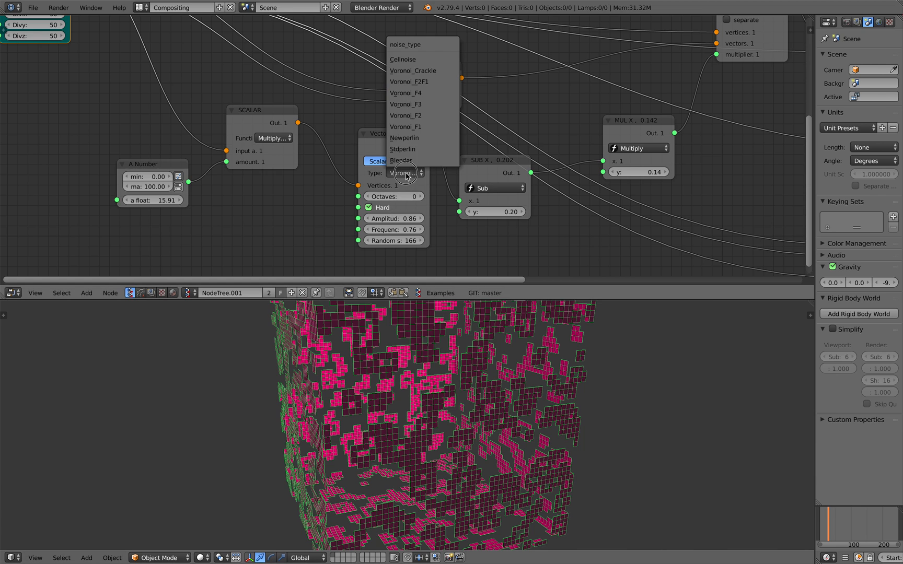
left_click(419, 116)
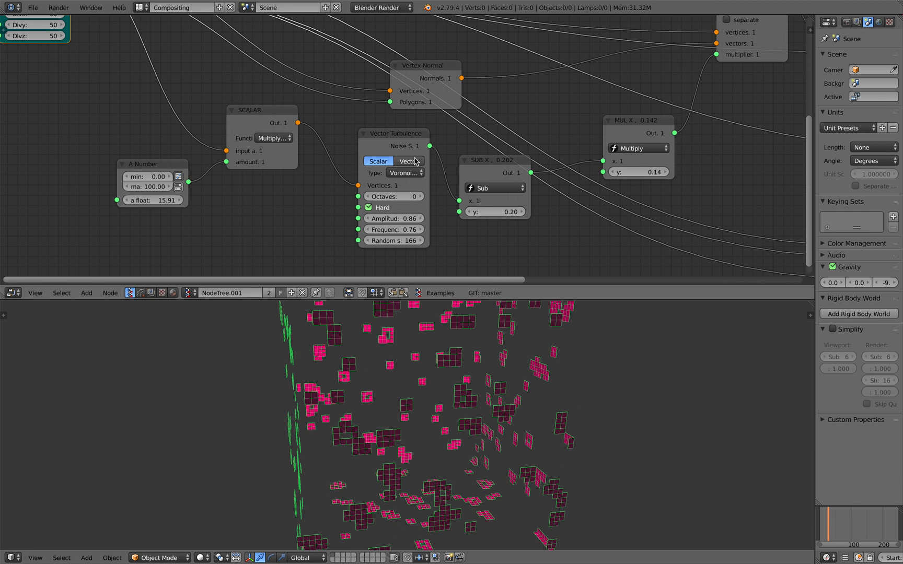
left_click(405, 173)
left_click(419, 94)
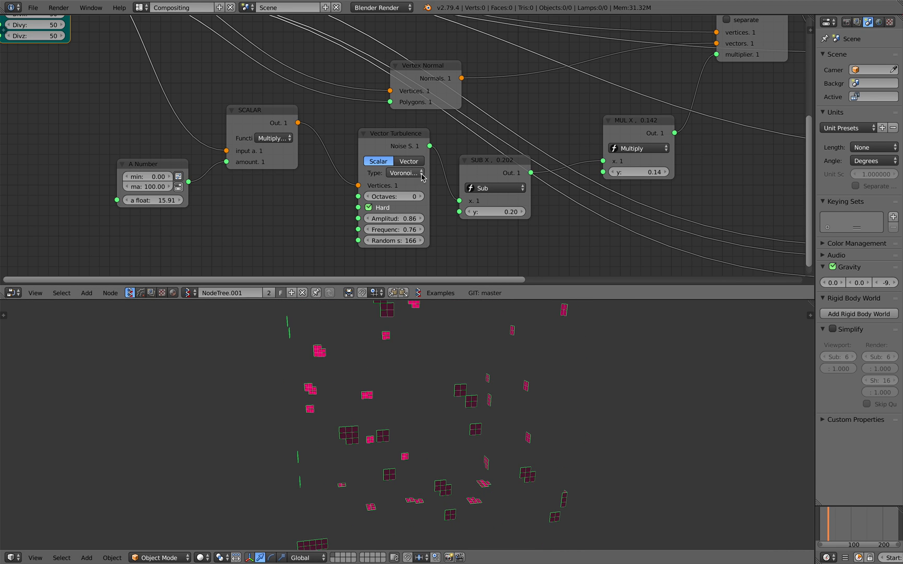
Pick another Voronoi noise type for the Vector Turbulence node and set the Sub node's y value to 0.86.
left_click(421, 174)
left_click(421, 104)
mouse_move(497, 211)
left_mouse_down()
mouse_move(528, 212)
mouse_move(499, 211)
left_mouse_up()
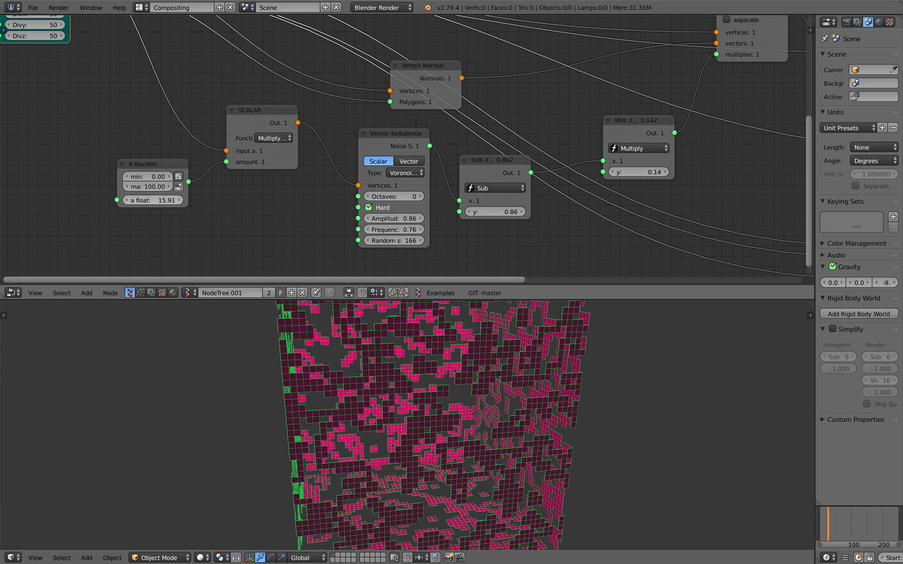
Try a float value of 1.00 on the A Number node, and settle on 5.14 while checking the maze pattern.
type("1")
key("Return")
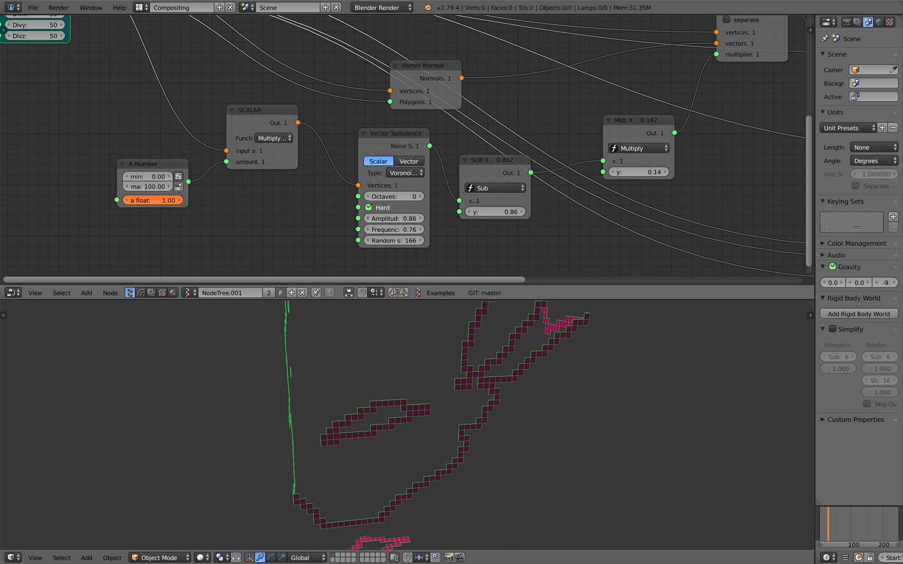
left_click_drag(153, 200, 186, 200)
middle_click_drag(325, 361, 403, 371)
scroll(436, 377, "down", 3)
left_click_drag(154, 201, 163, 200)
middle_click_drag(322, 352, 504, 299)
Enlarge the 3D viewport by shrinking the node editor's height, and inspect the maze cube up close and as a whole.
left_click_drag(504, 299, 496, 255)
middle_click_drag(460, 360, 473, 390)
scroll(429, 352, "up", 8)
scroll(429, 353, "up", 3)
scroll(526, 383, "down", 10)
scroll(448, 401, "down", 2)
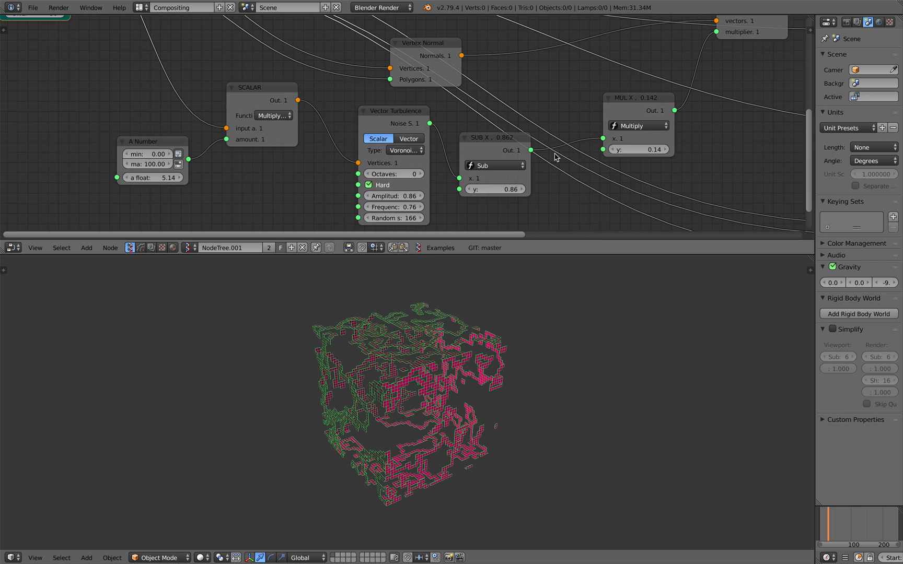
Bake the final Viewer Draw node's overlap polygons to a mesh and move the mesh along Y beside the preview.
middle_click_drag(617, 136, 282, 186)
scroll(570, 171, "down", 1)
middle_click_drag(571, 171, 282, 163)
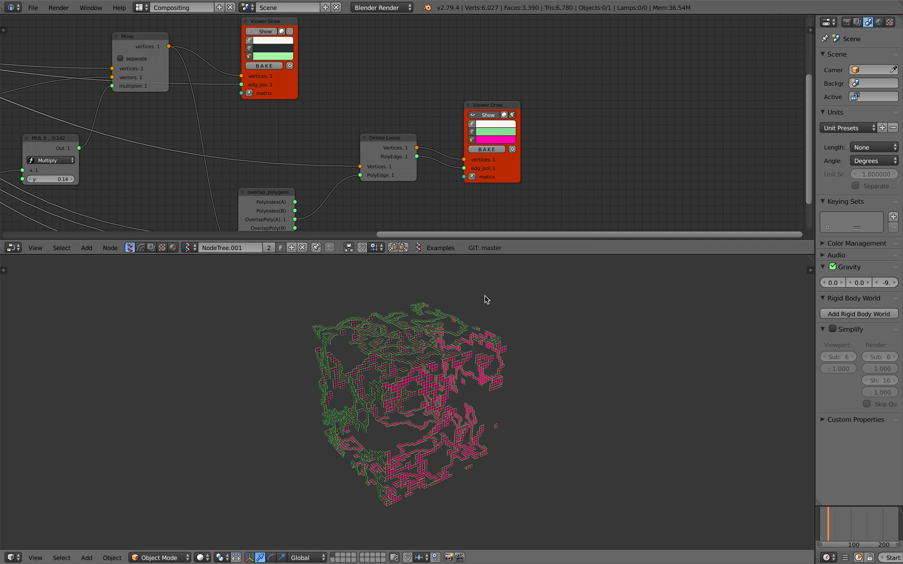
right_click(488, 336)
key("g")
key("y")
left_click(619, 320)
middle_click_drag(619, 320, 466, 336)
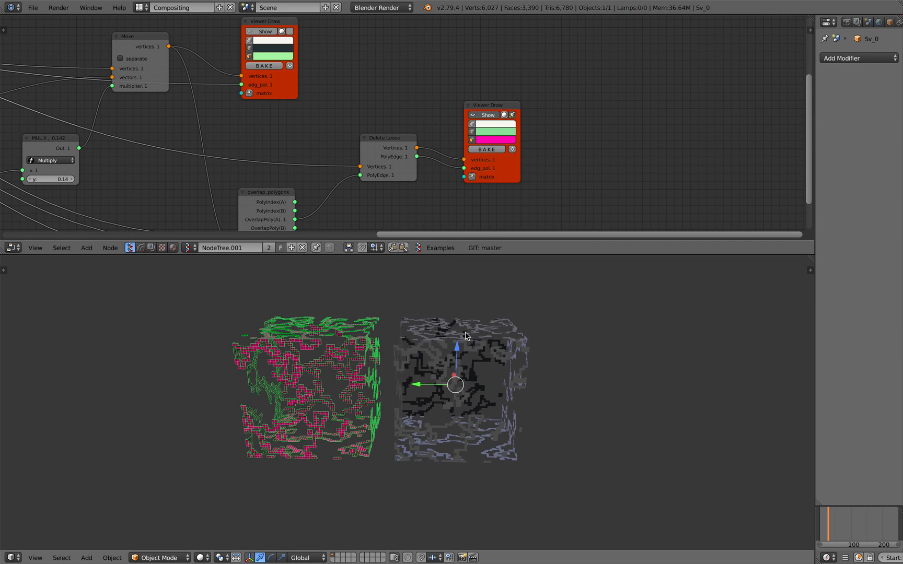
Add a Solidify modifier with a thickness of 0.012 to the baked maze mesh and inspect the thickened strips.
left_click(855, 58)
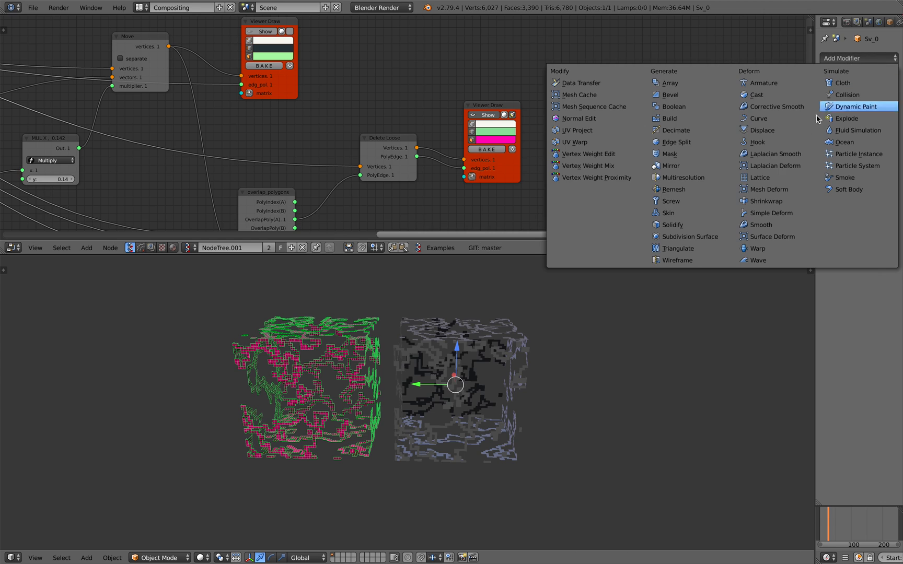
left_click(712, 225)
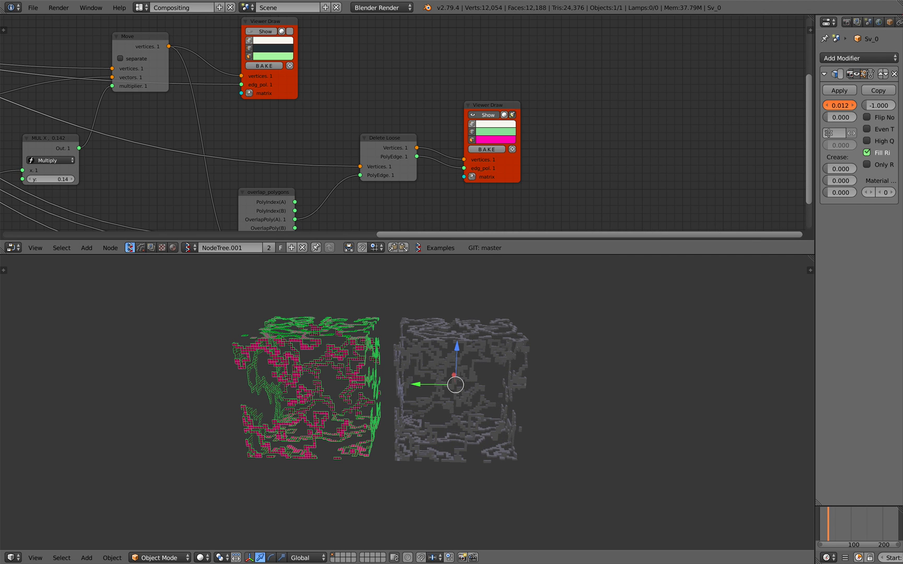
scroll(647, 329, "up", 4)
middle_click_drag(647, 328, 444, 360)
middle_click_drag(444, 360, 486, 360, "shift")
scroll(471, 374, "up", 2)
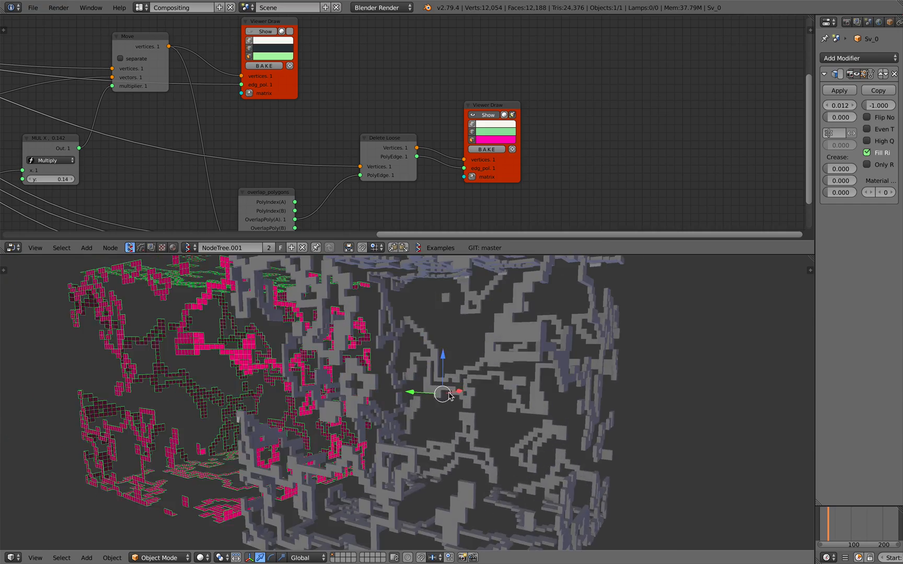
key("KP_1")
key("super+s")
scroll(430, 398, "down", 3)
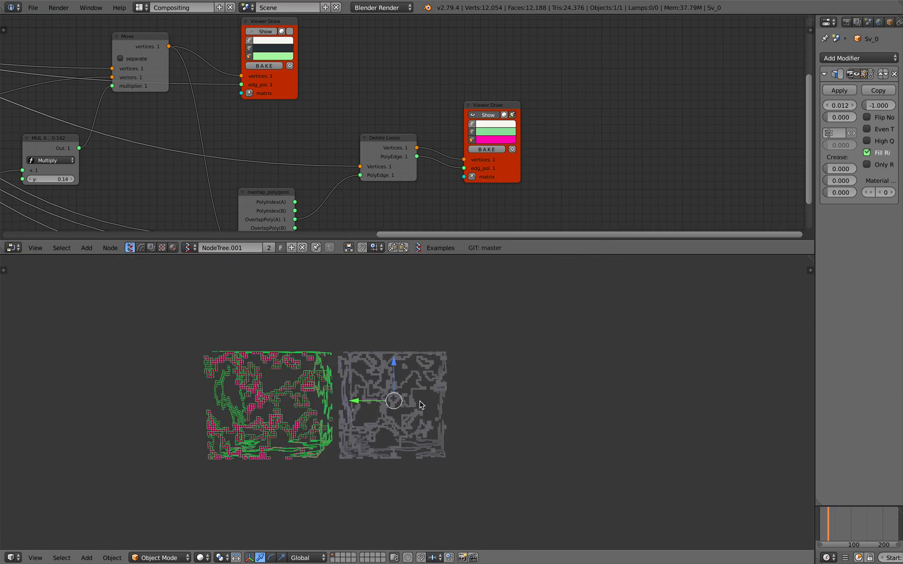
middle_click_drag(422, 392, 413, 409)
key("g")
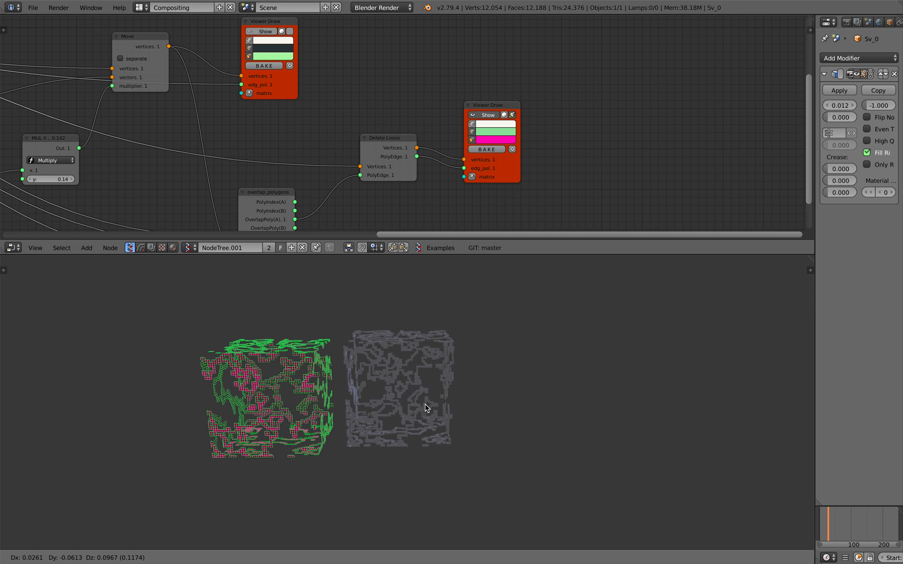
key("Escape")
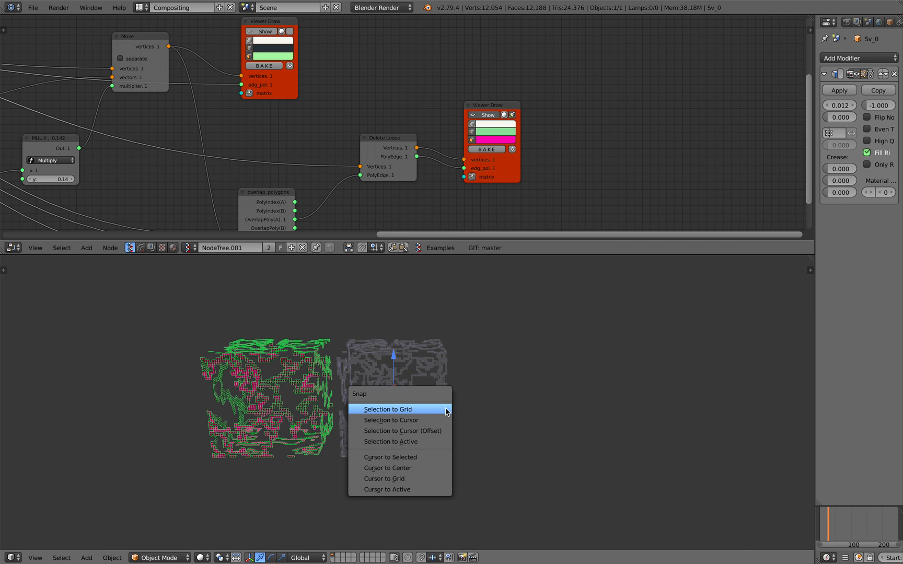
Duplicate the solidified maze cube and place the copy beside it, away from the node preview.
key("shift+d")
key("x")
left_click(565, 392)
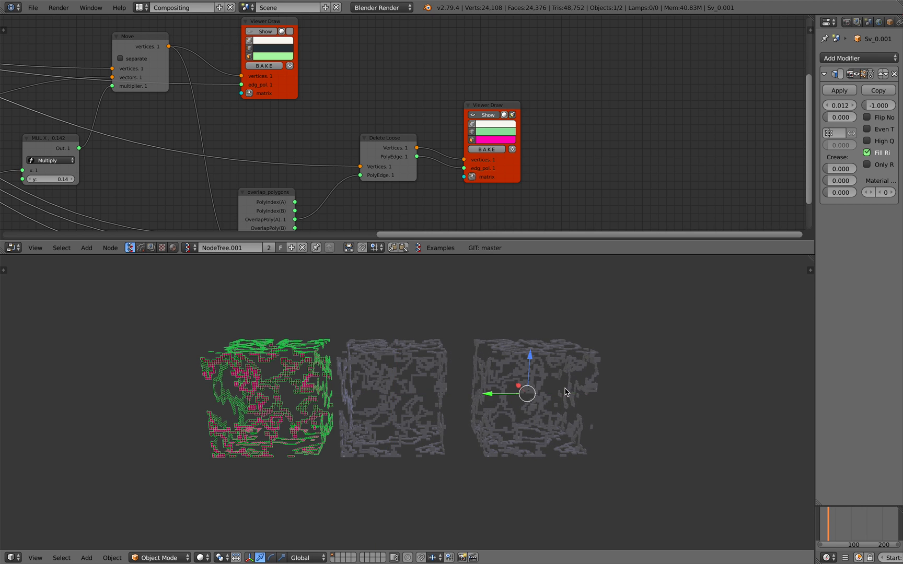
Add a level 2 Subdivision Surface modifier to the duplicate and compare its rounded strips with the blocky maze cube.
key("ctrl+2")
scroll(501, 386, "up", 8)
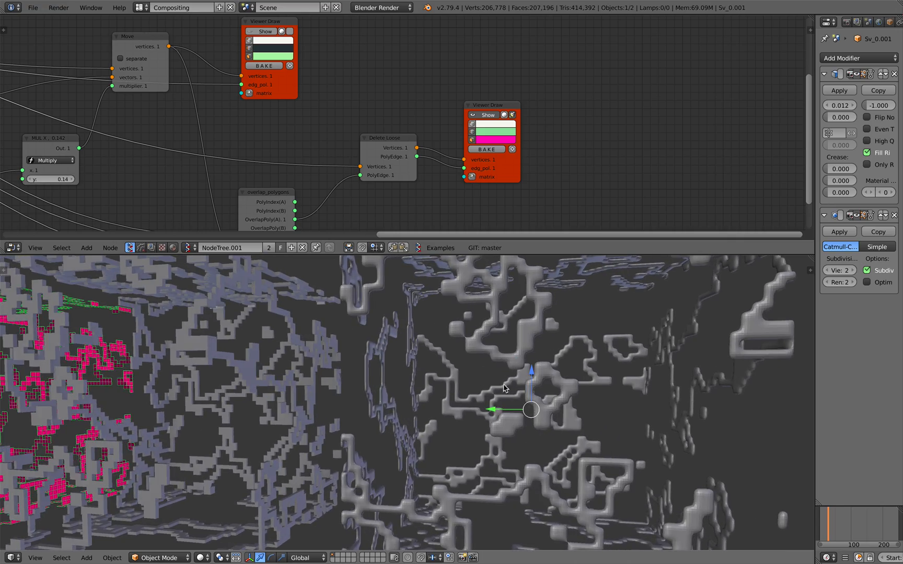
scroll(502, 387, "down", 8)
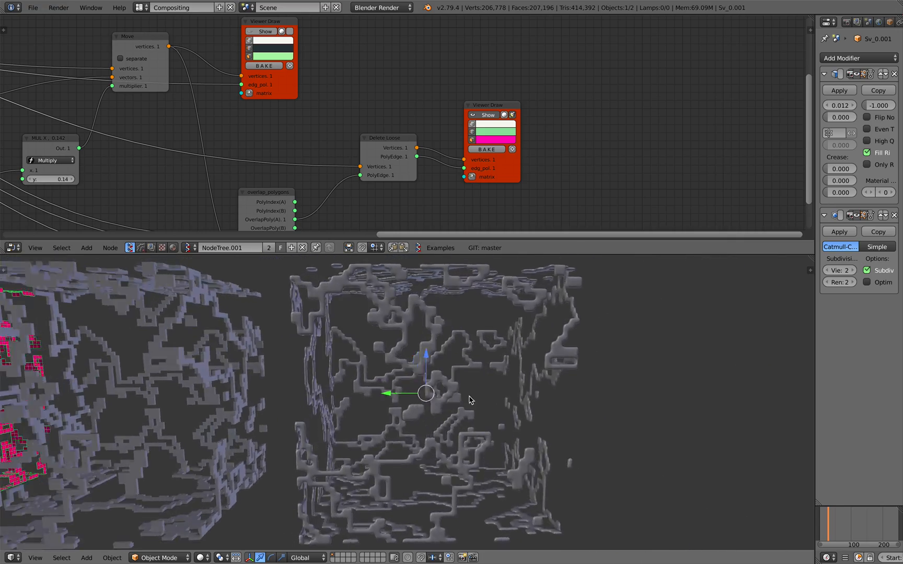
middle_click_drag(469, 400, 585, 402)
scroll(586, 402, "down", 1)
middle_click_drag(665, 296, 568, 358)
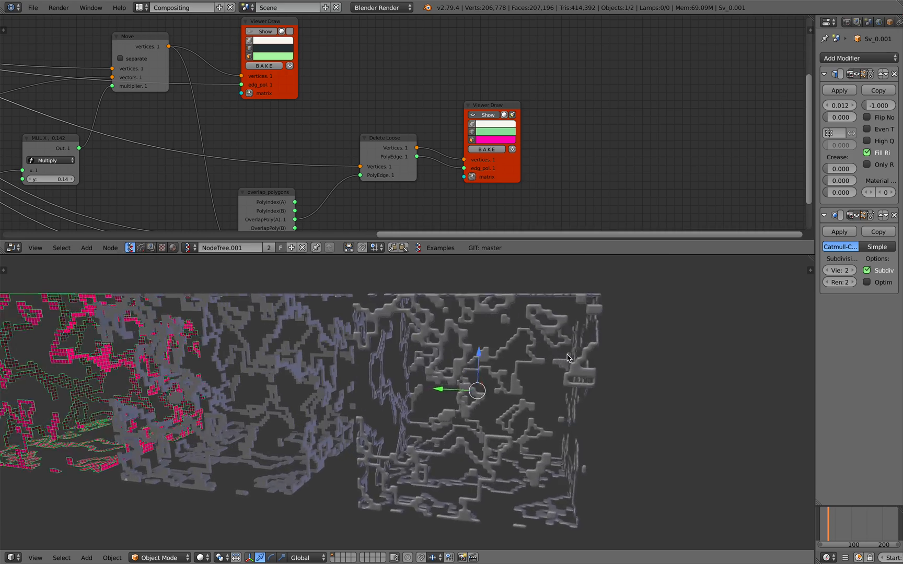
scroll(569, 358, "down", 3)
right_click(416, 385)
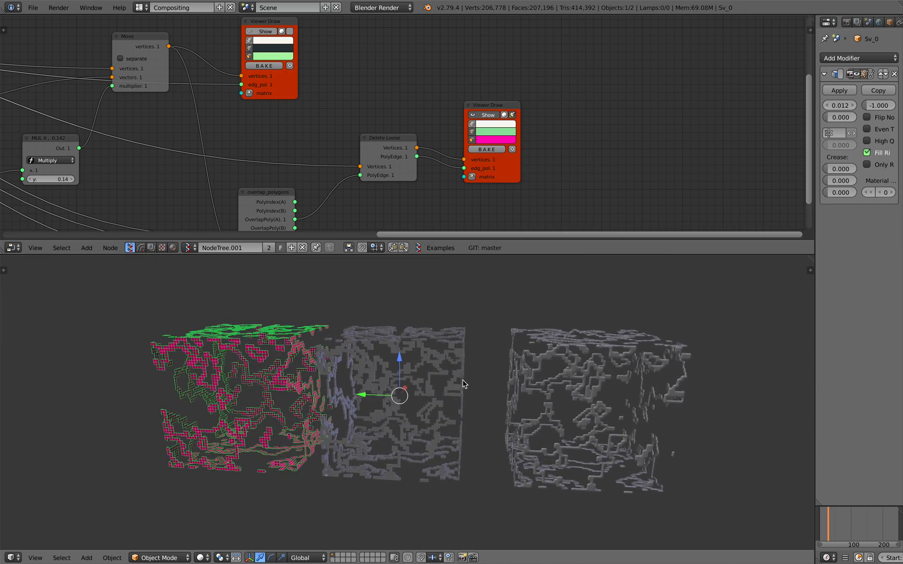
middle_click_drag(460, 387, 328, 402)
scroll(271, 159, "down", 3)
Move the Box node slightly farther from the nodes it feeds.
middle_click_drag(271, 160, 633, 214)
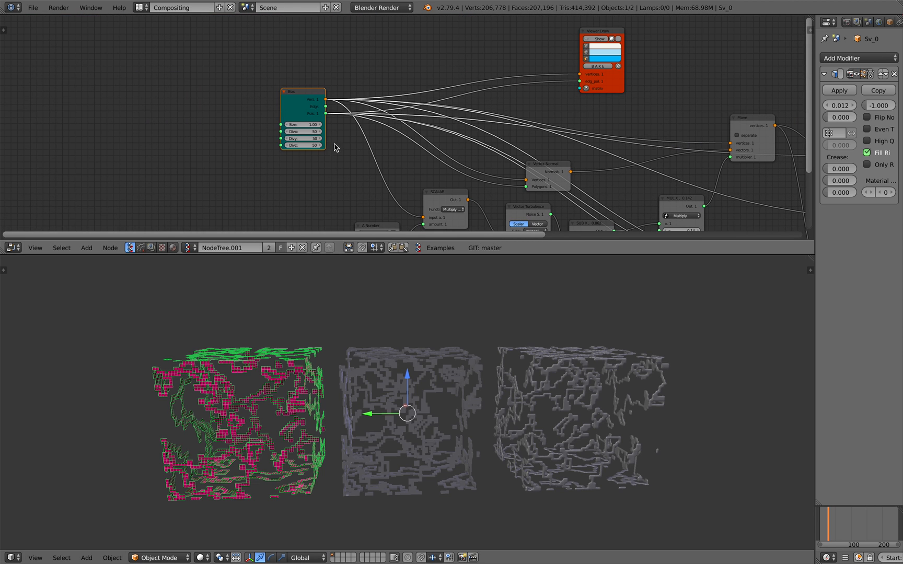
left_click_drag(292, 102, 268, 106)
middle_click_drag(282, 95, 210, 90)
middle_click_drag(267, 120, 210, 114)
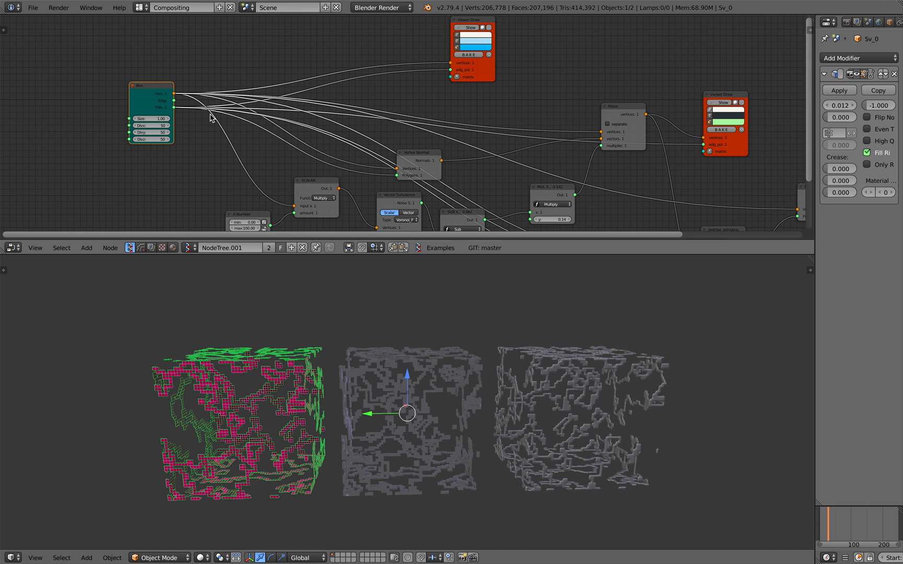
Nudge the Move and overlap_polygons nodes slightly upward to tidy the layout, and frame the whole node tree.
middle_click_drag(340, 167, 303, 130)
mouse_move(370, 156)
middle_mouse_down()
mouse_move(290, 172)
mouse_move(315, 131)
middle_mouse_up()
scroll(291, 172, "up", 2)
left_click_drag(413, 77, 417, 68)
middle_click_drag(525, 202, 441, 138)
left_click_drag(434, 165, 434, 153)
scroll(478, 159, "down", 5)
middle_click_drag(377, 146, 516, 145)
scroll(491, 149, "down", 1)
middle_click_drag(459, 156, 518, 167)
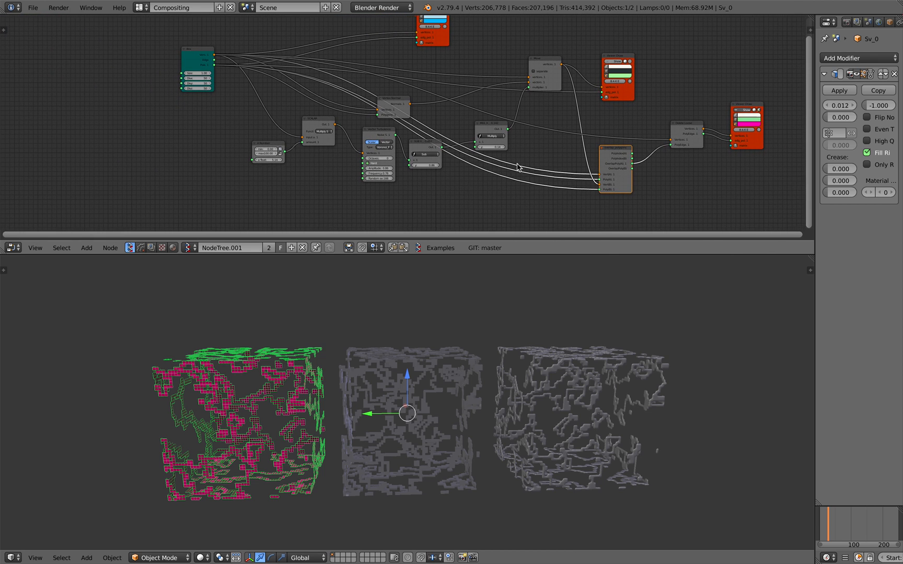
Rename the node tree as OverlapPatterns and center the tree for a final overview.
left_click(223, 249)
middle_click_drag(362, 332, 389, 338)
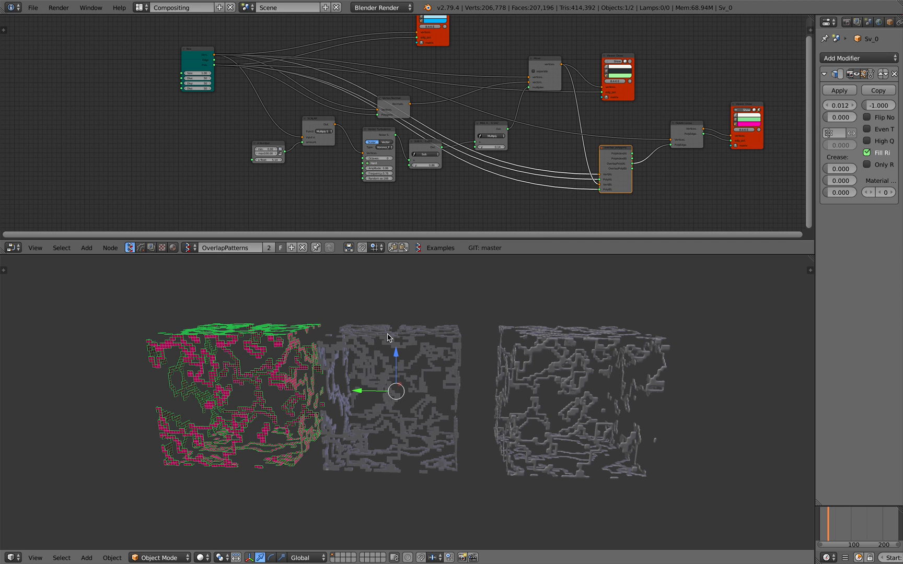
middle_click_drag(465, 179, 429, 180)
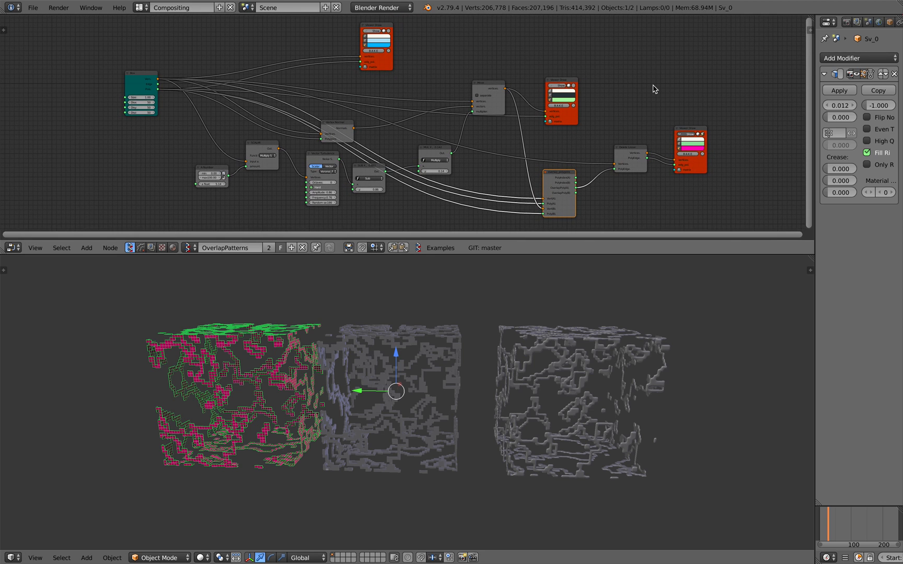